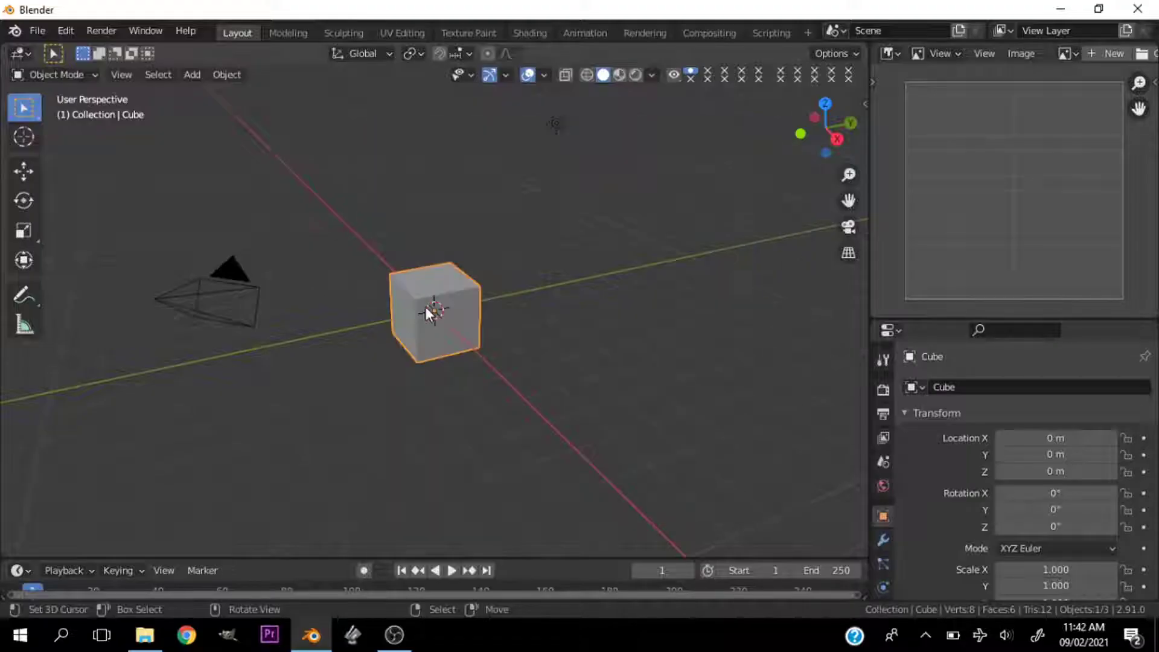
# Delete all default scene objects and add a UV sphere.
pyautogui.press('a')
pyautogui.press('Delete')
pyautogui.hotkey('shift', 'a')
pyautogui.click(519, 314)
# Shade the sphere smooth and raise it 1 m along Z so it rests on the ground line.
pyautogui.rightClick(535, 300)
pyautogui.click(535, 299)
pyautogui.press('KP_7')
pyautogui.press('KP_1')
pyautogui.press('g')
pyautogui.press('z')
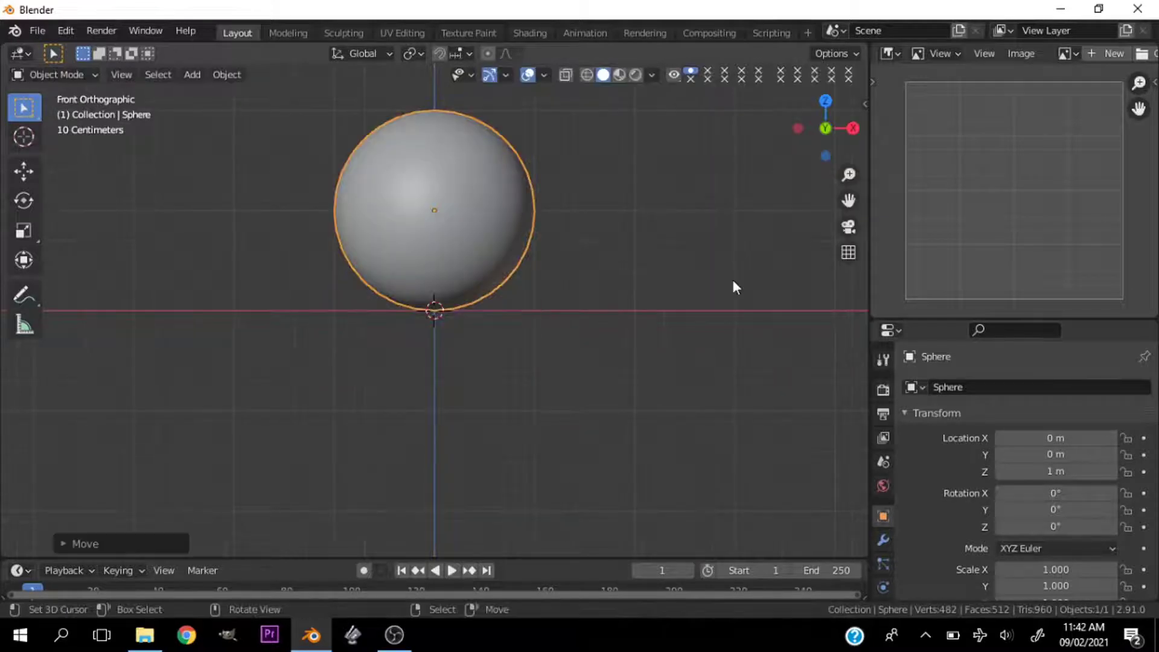
# Add a plane, raise it to about 2.16 m above the sphere, and scale it to about 2.
pyautogui.hotkey('shift', 'a')
pyautogui.press('g')
pyautogui.press('z')
pyautogui.press('s')
pyautogui.press('KP_7')
# Give the plane a level 2 Subdivision modifier and subdivide its mesh with 10 cuts.
pyautogui.hotkey('ctrl', '2')
pyautogui.press('Tab')
pyautogui.rightClick(487, 267)
pyautogui.click(470, 236)
pyautogui.click(76, 544)
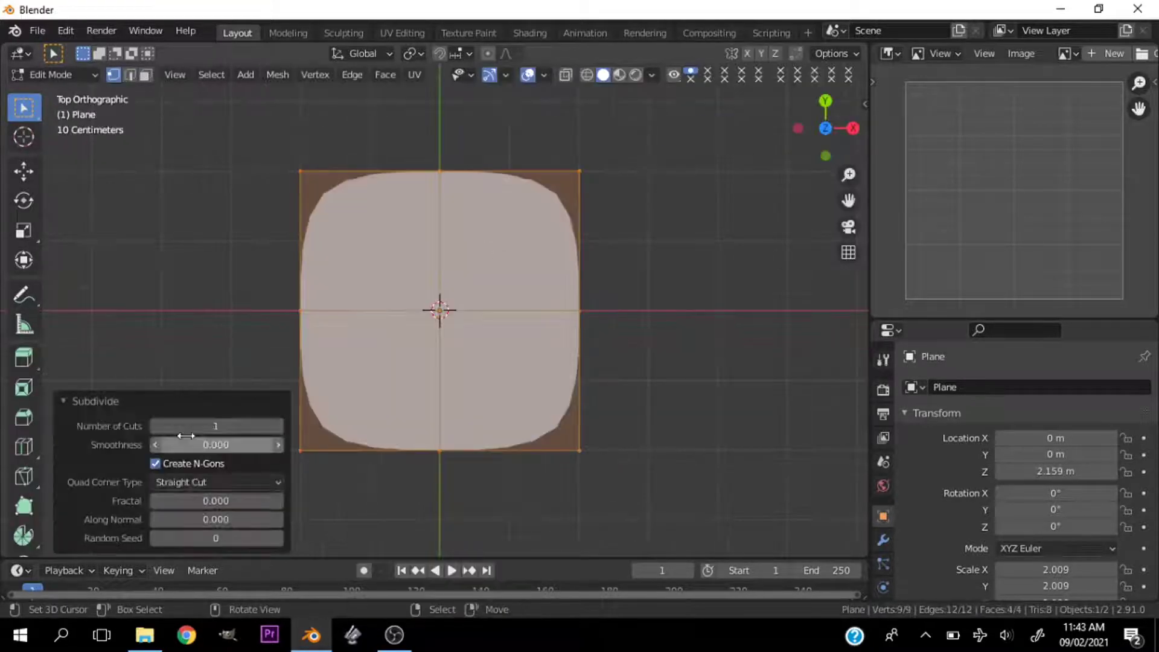
pyautogui.doubleClick(199, 426)
pyautogui.write('10')
pyautogui.press('Return')
# Return to Object Mode and enable Collision physics on the sphere.
pyautogui.press('Tab')
pyautogui.click(437, 296)
pyautogui.click(883, 480)
pyautogui.click(968, 427)
# Enable Cloth physics on the plane with the Silk preset.
pyautogui.rightClick(476, 246)
pyautogui.click(968, 446)
pyautogui.click(1128, 490)
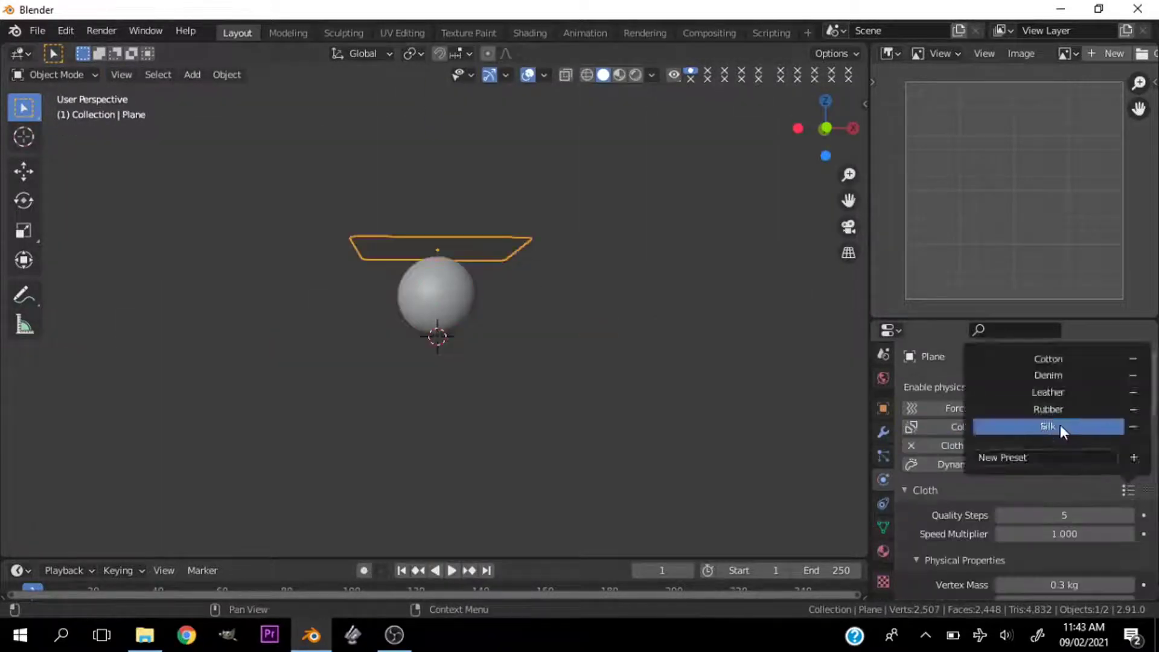
pyautogui.click(1061, 428)
# Play the cloth simulation and look at how the plane drapes over the sphere.
pyautogui.press('space')
pyautogui.moveTo(603, 283); pyautogui.dragTo(491, 296, button='middle')
pyautogui.scroll(1, 491, 296)
# Apply subdivision level 2 to the plane again and place its Subdivision modifier below the Cloth modifier.
pyautogui.hotkey('ctrl', '2')
pyautogui.click(883, 432)
pyautogui.moveTo(1144, 416); pyautogui.dragTo(1144, 545)
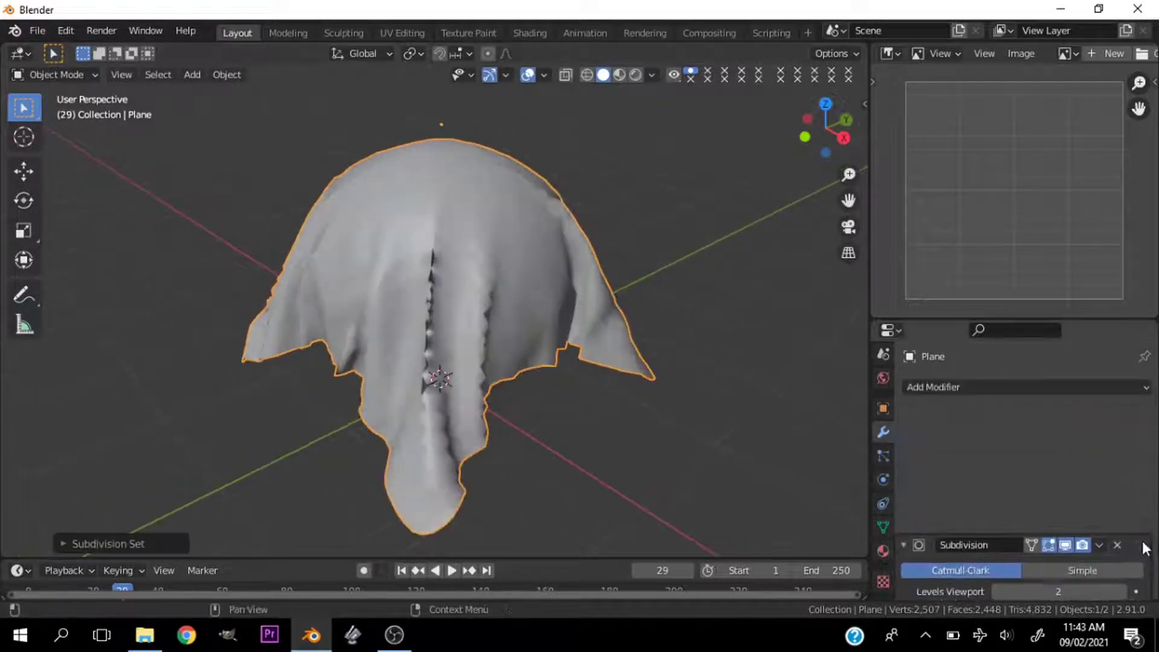
# Enlarge the plane in top view at the first frame and replay the cloth simulation.
pyautogui.scroll(2, 585, 323)
pyautogui.hotkey('shift', 'Left')
pyautogui.press('KP_7')
pyautogui.press('s')
pyautogui.click(656, 265)
pyautogui.press('space')
pyautogui.press('space')
pyautogui.moveTo(750, 202); pyautogui.dragTo(536, 358, button='middle')
pyautogui.scroll(3, 536, 357)
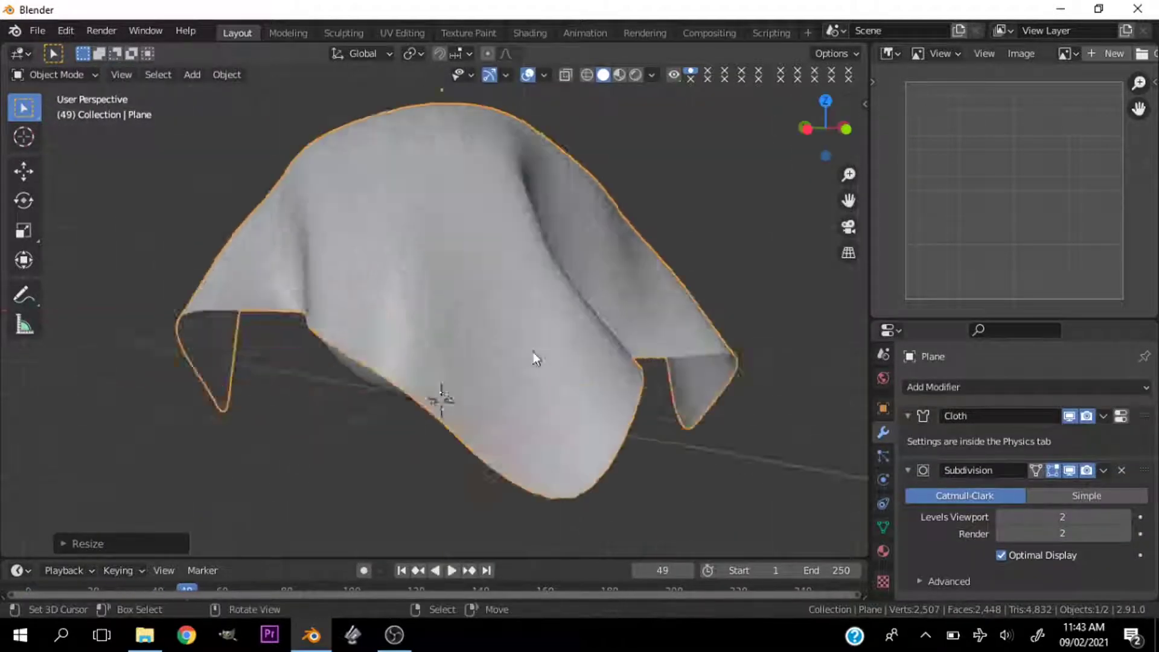
# Subdivide the plane's mesh once more in Edit Mode and return to Object Mode.
pyautogui.scroll(-4, 536, 357)
pyautogui.press('Tab')
pyautogui.press('w')
pyautogui.click(525, 344)
pyautogui.click(88, 544)
pyautogui.press('Tab')
# Replay the simulation from the first frame to check the drape of the denser cloth.
pyautogui.hotkey('shift', 'Left')
pyautogui.press('space')
pyautogui.press('space')
pyautogui.moveTo(825, 129); pyautogui.dragTo(851, 118)
pyautogui.press('space')
pyautogui.press('space')
# Review the plane's cloth stiffness and damping settings, and rerun the simulation from the first frame.
pyautogui.click(883, 511)
pyautogui.scroll(-10, 950, 517)
pyautogui.scroll(10, 950, 510)
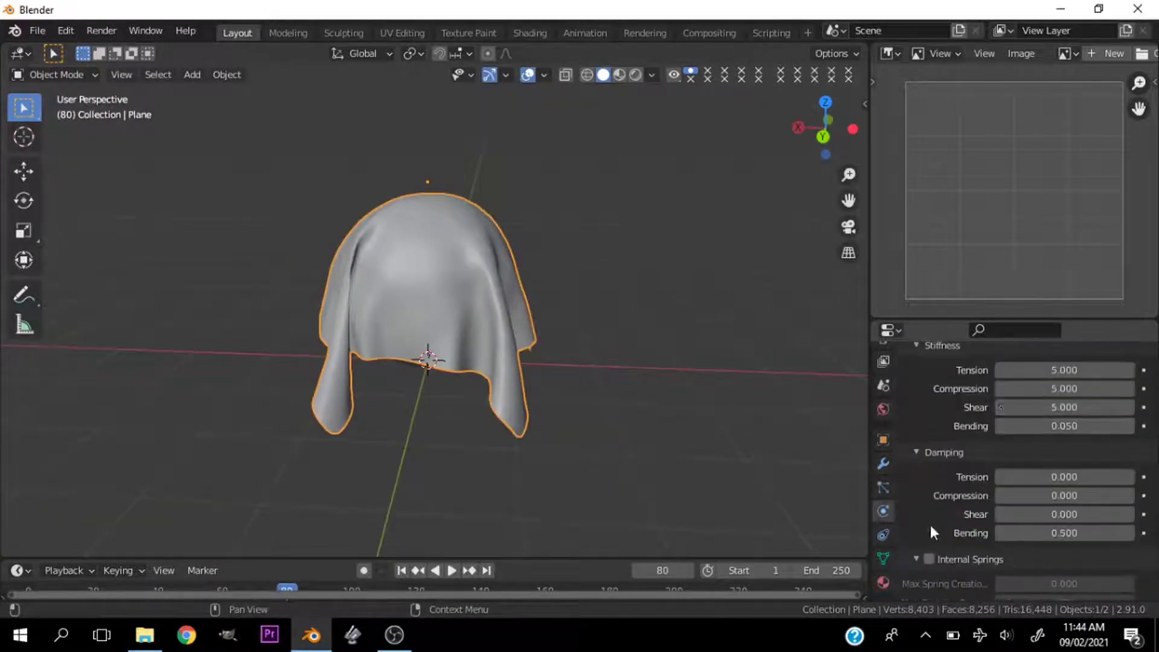
pyautogui.scroll(5, 1030, 375)
pyautogui.hotkey('shift', 'Left')
pyautogui.press('space')
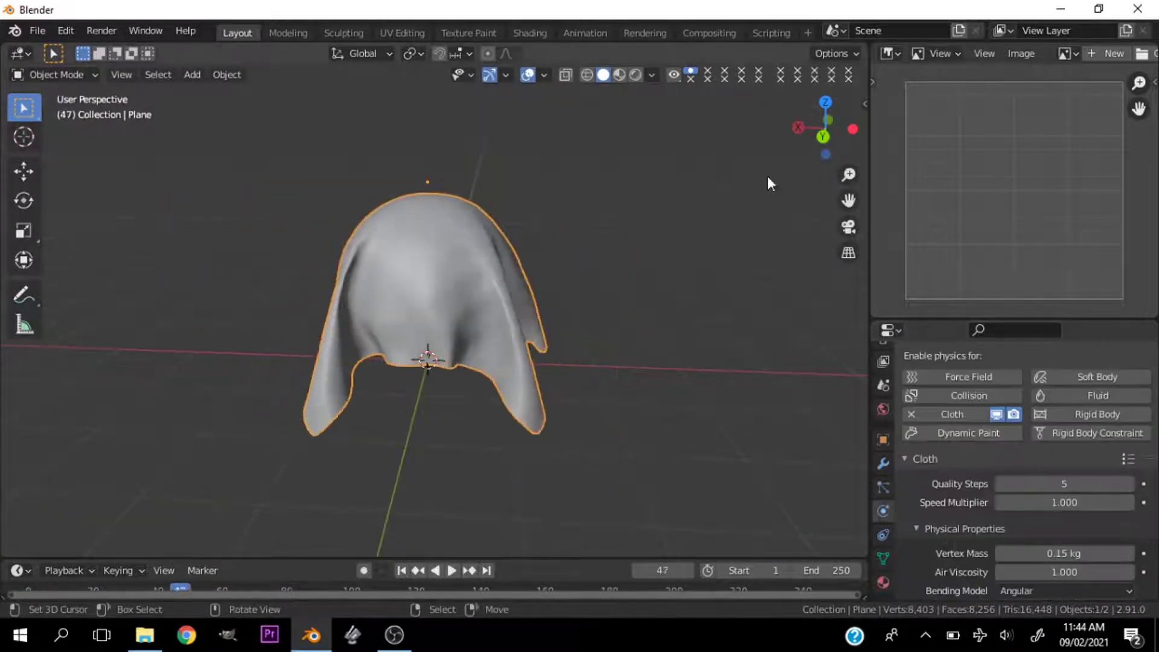
# Set the cloth's Quality Steps to 6, rerun the simulation up to frame 57, and inspect the folds from several sides.
pyautogui.moveTo(766, 176); pyautogui.dragTo(591, 316, button='middle')
pyautogui.press('space')
pyautogui.press('`')
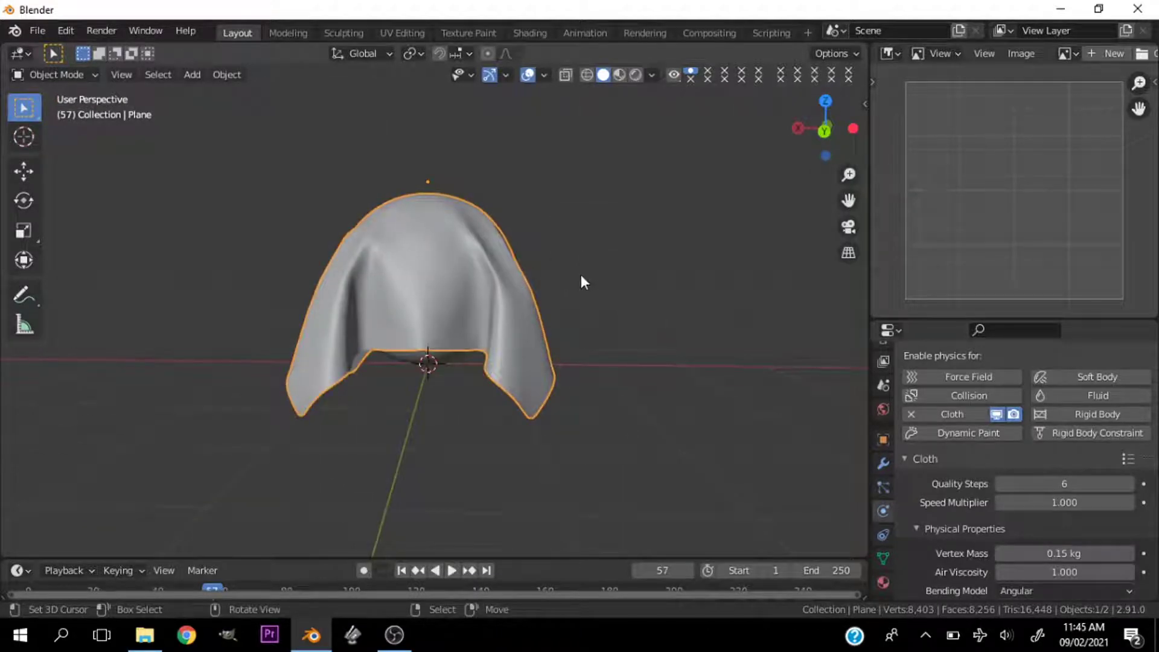
pyautogui.moveTo(816, 134); pyautogui.dragTo(845, 149)
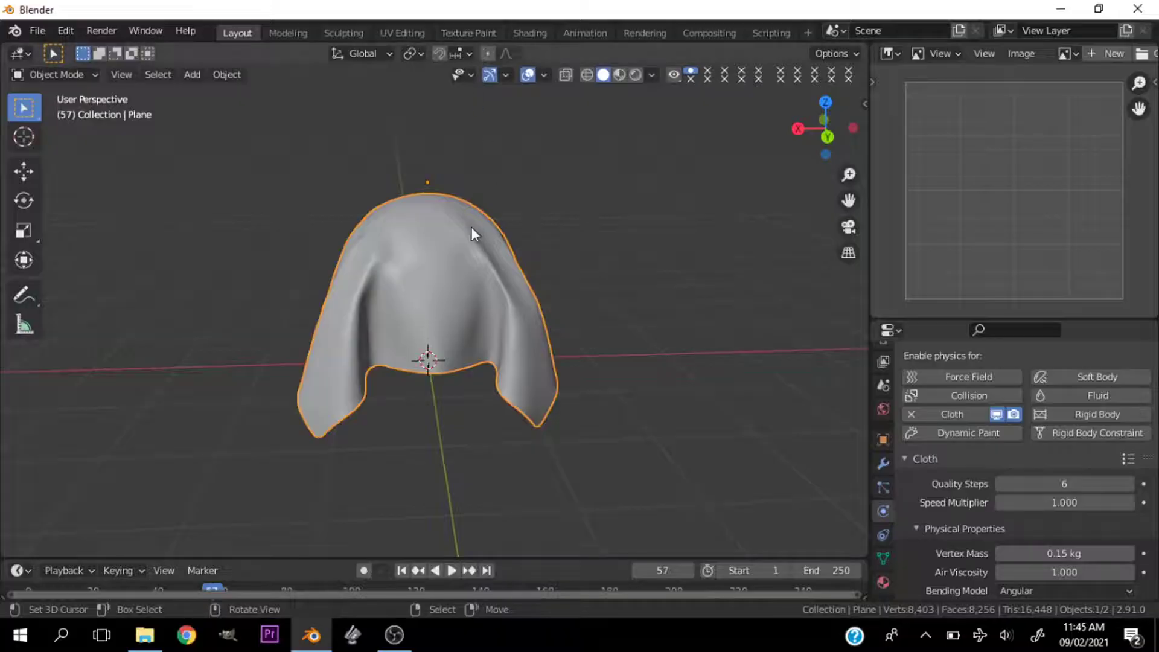
pyautogui.moveTo(798, 130); pyautogui.dragTo(1128, 131)
pyautogui.moveTo(760, 133); pyautogui.dragTo(725, 200)
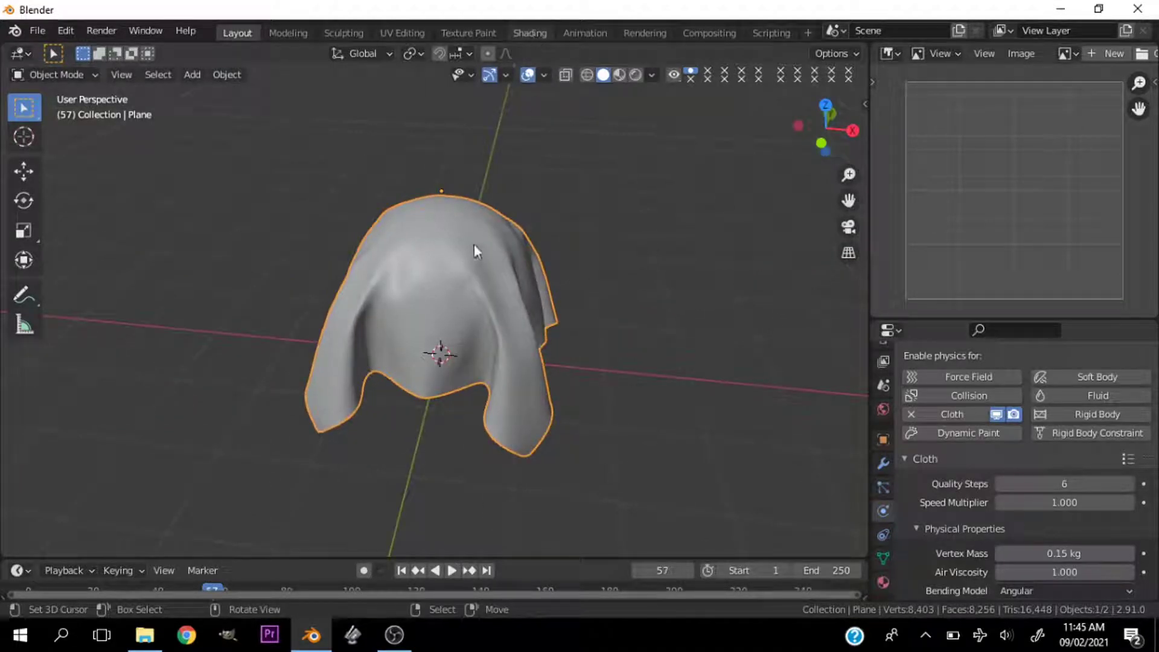
# Switch to the Shading workspace with the draped plane in view.
pyautogui.hotkey('ctrl', 'pagedown')
pyautogui.hotkey('ctrl', 'pagedown')
pyautogui.hotkey('ctrl', 'pagedown')
pyautogui.hotkey('ctrl', 'pagedown')
pyautogui.hotkey('ctrl', 'pagedown')
pyautogui.scroll(5, 556, 242)
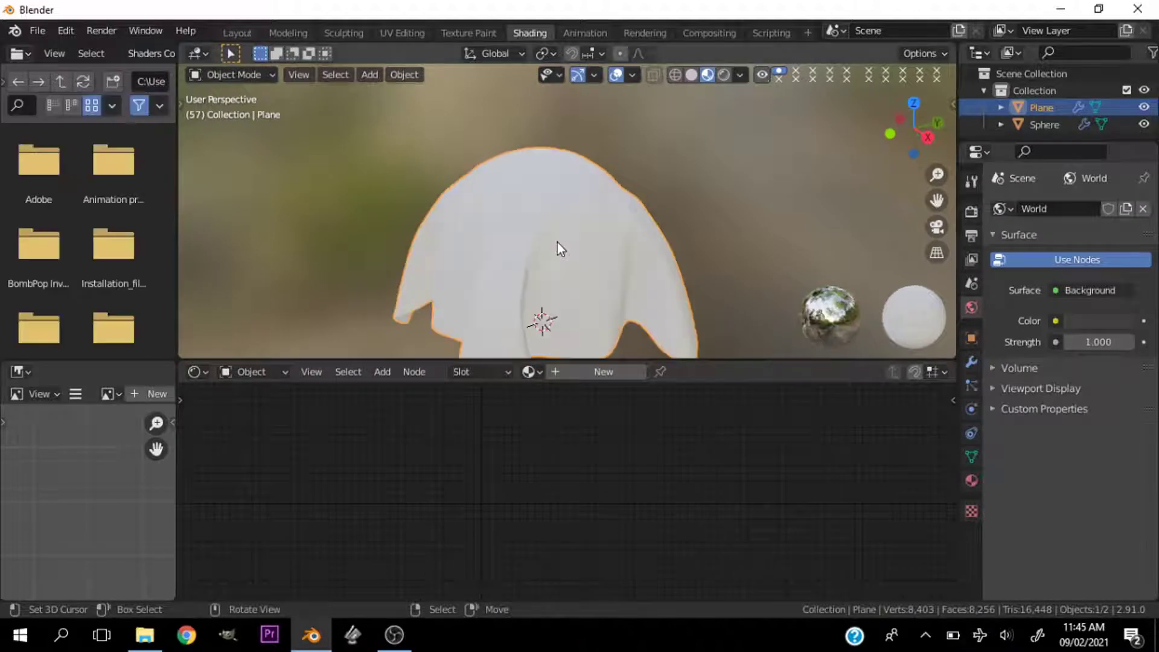
pyautogui.scroll(-2, 557, 242)
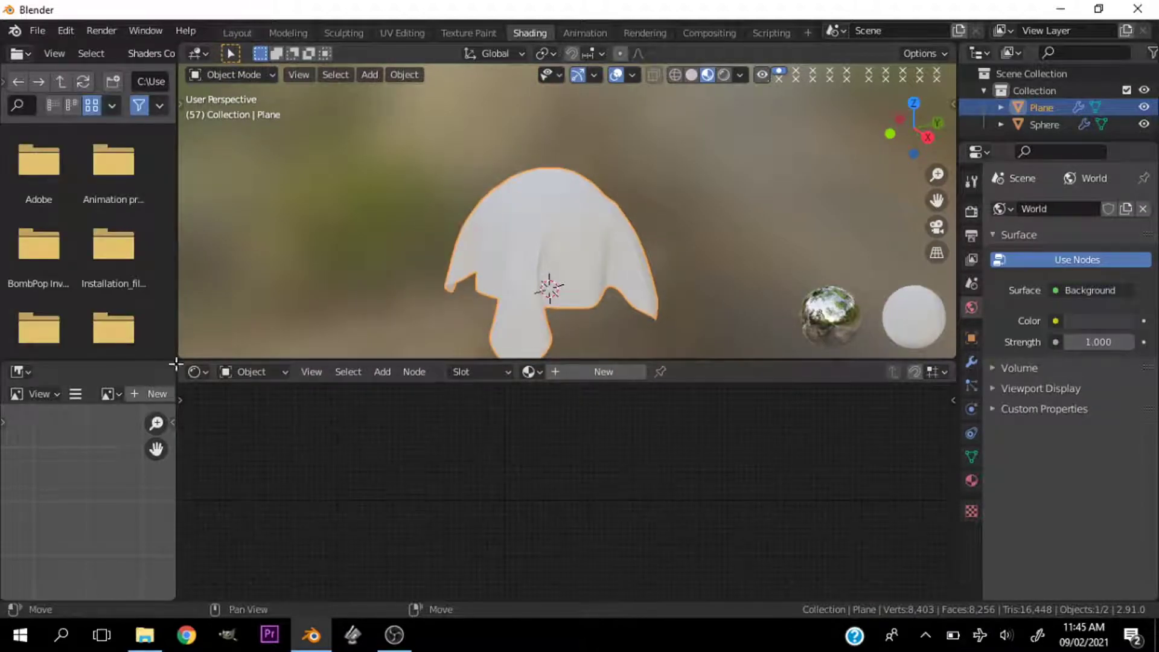
# Close the image editor and file browser areas by extending the shader editor and 3D viewport over them.
pyautogui.moveTo(178, 364); pyautogui.dragTo(124, 480)
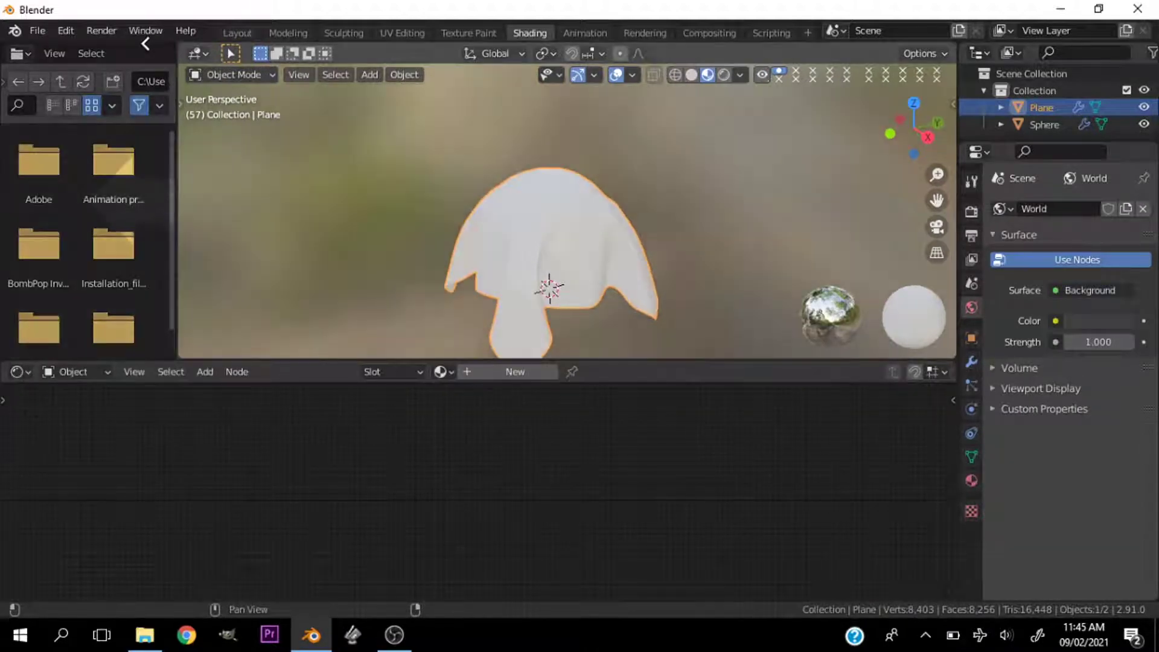
pyautogui.moveTo(145, 44); pyautogui.dragTo(139, 45)
pyautogui.scroll(3, 577, 190)
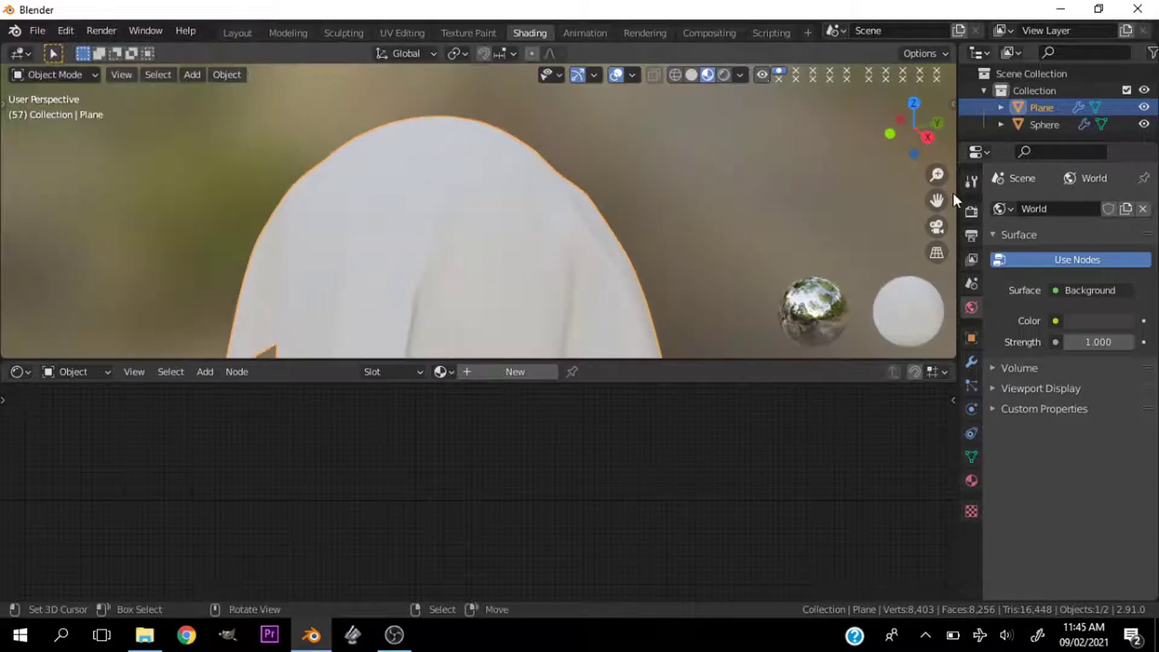
pyautogui.moveTo(937, 201); pyautogui.dragTo(957, 105)
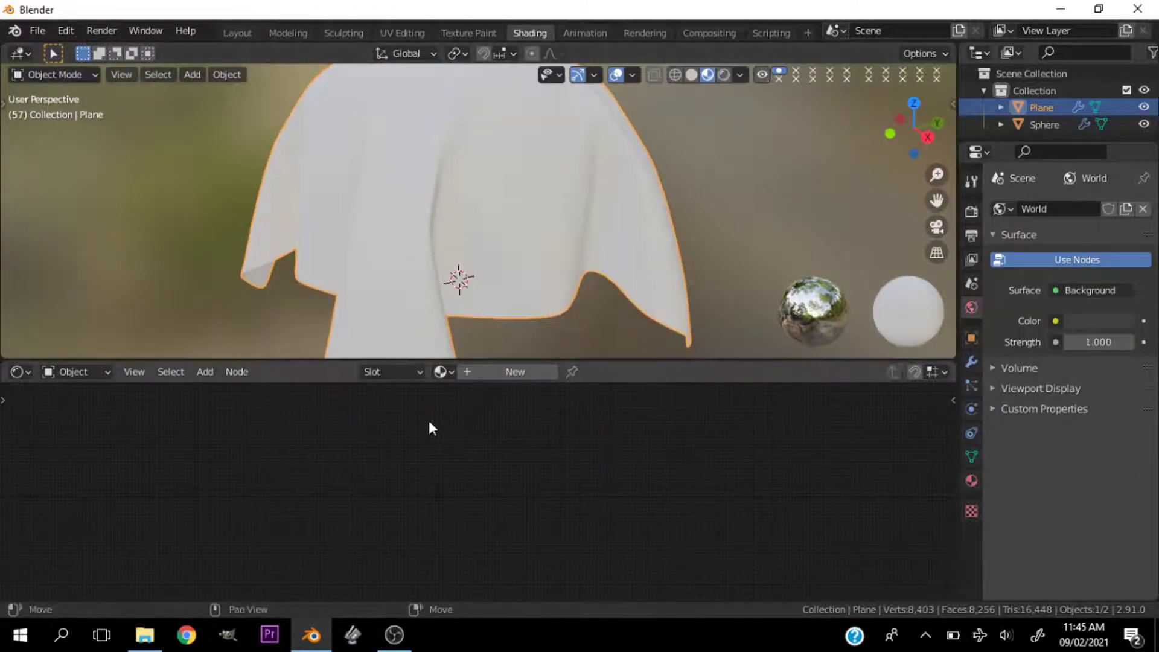
# Create a new material for the cloth plane.
pyautogui.click(490, 374)
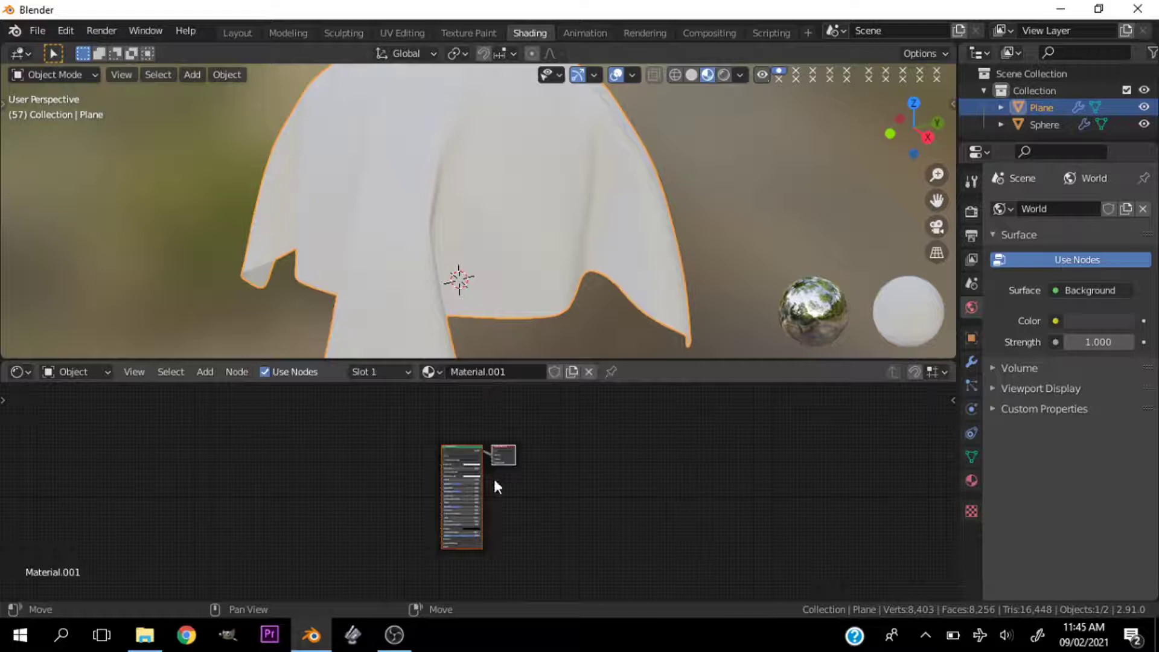
pyautogui.scroll(5, 489, 481)
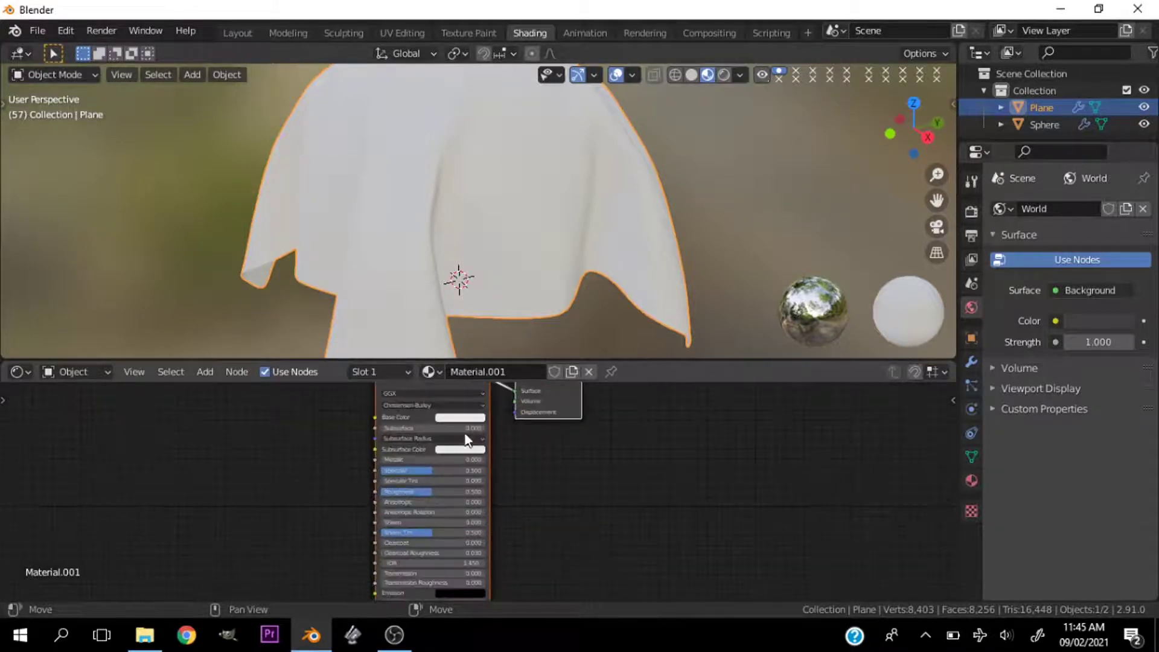
pyautogui.scroll(-2, 288, 457)
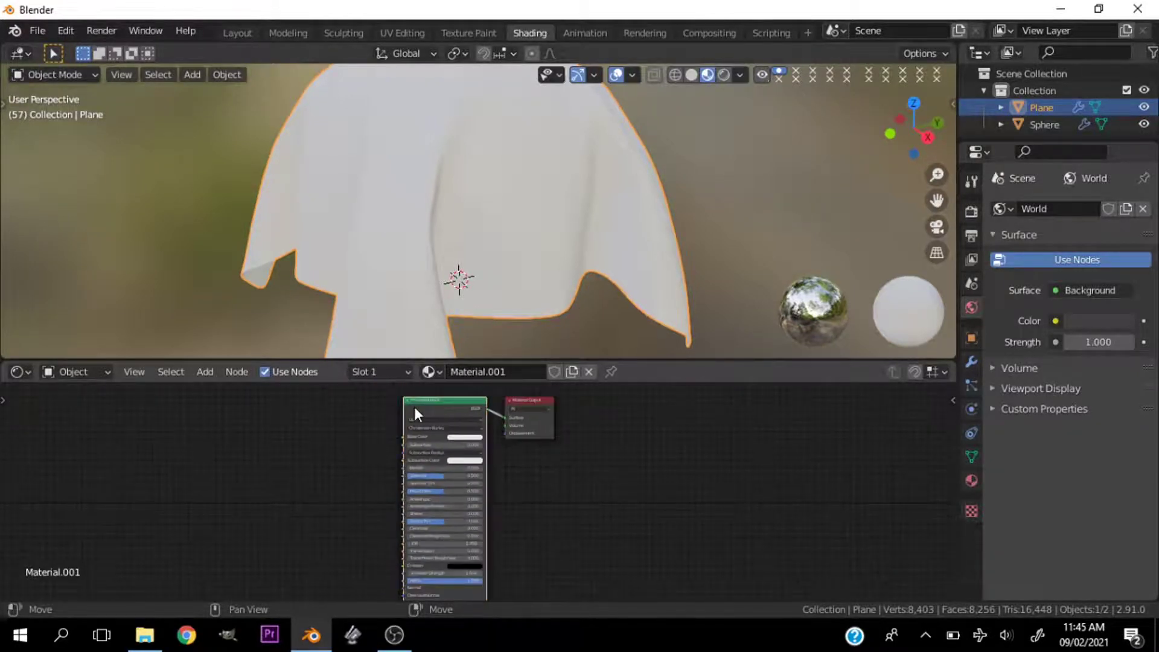
# Add a Magic Texture node well to the left of the Principled BSDF node.
pyautogui.hotkey('shift', 'a')
pyautogui.moveTo(181, 492)
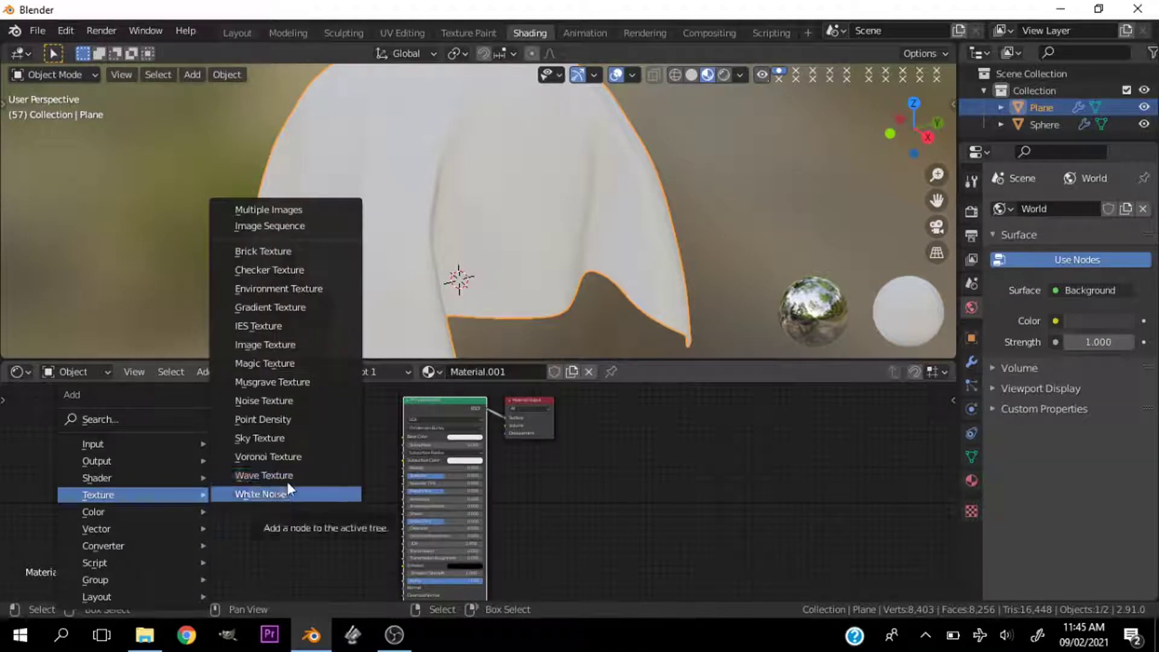
pyautogui.click(275, 366)
pyautogui.click(169, 477)
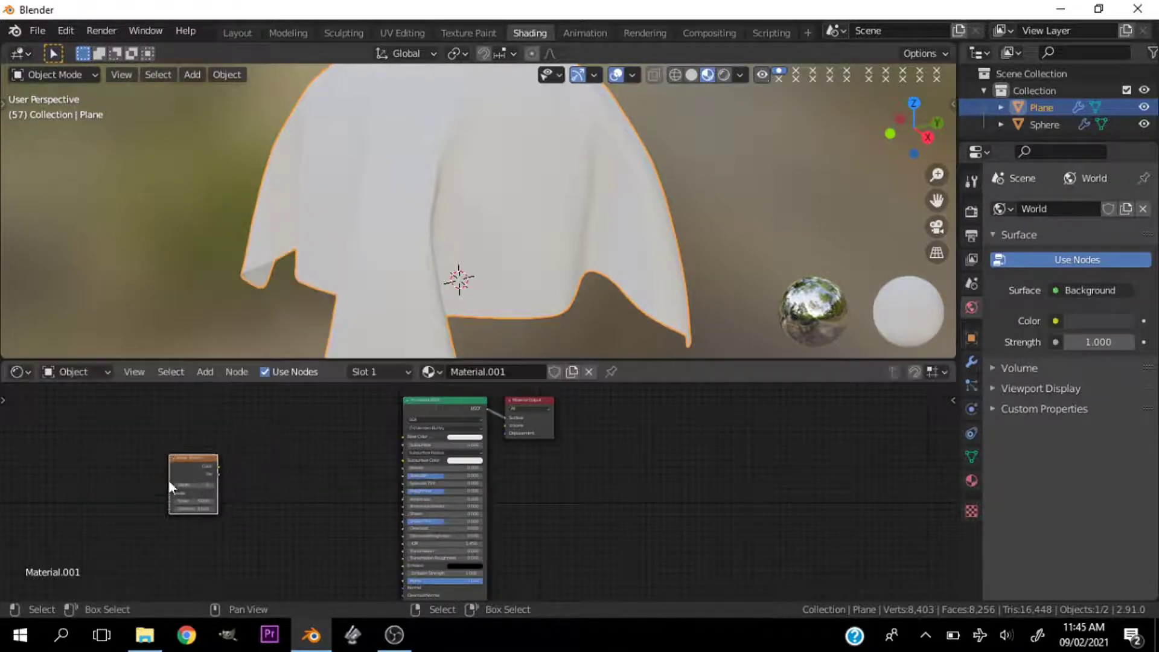
# Set the Magic Texture node's Depth to 5.
pyautogui.scroll(3, 153, 494)
pyautogui.keyDown('shift'); pyautogui.scroll(2, 145, 509); pyautogui.keyUp('shift')
pyautogui.keyDown('ctrl'); pyautogui.hscroll(-6, 145, 509); pyautogui.keyUp('ctrl')
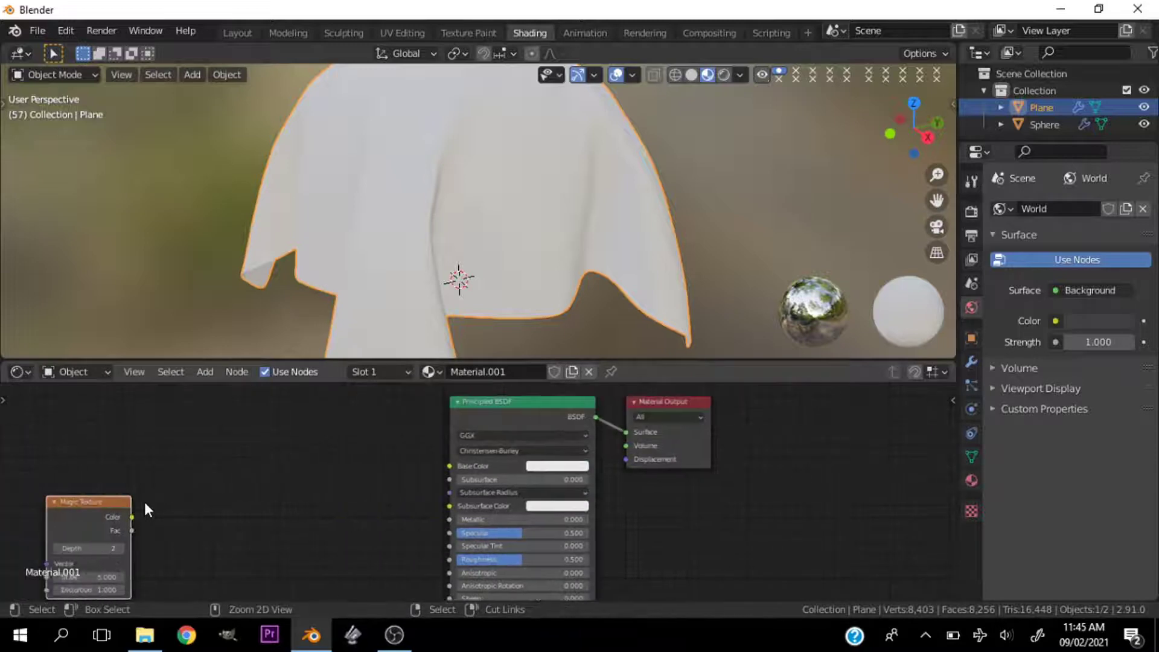
pyautogui.keyDown('shift'); pyautogui.scroll(-2, 368, 467); pyautogui.keyUp('shift')
pyautogui.scroll(2, 401, 473)
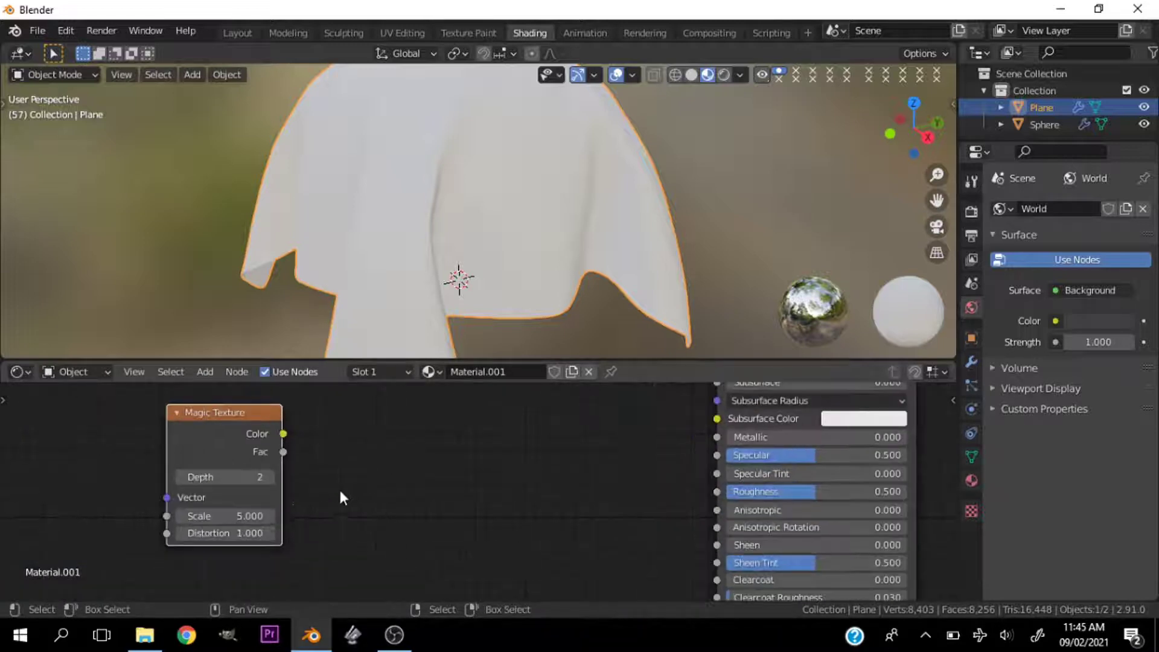
pyautogui.click(273, 478)
pyautogui.click(273, 478)
pyautogui.click(273, 478)
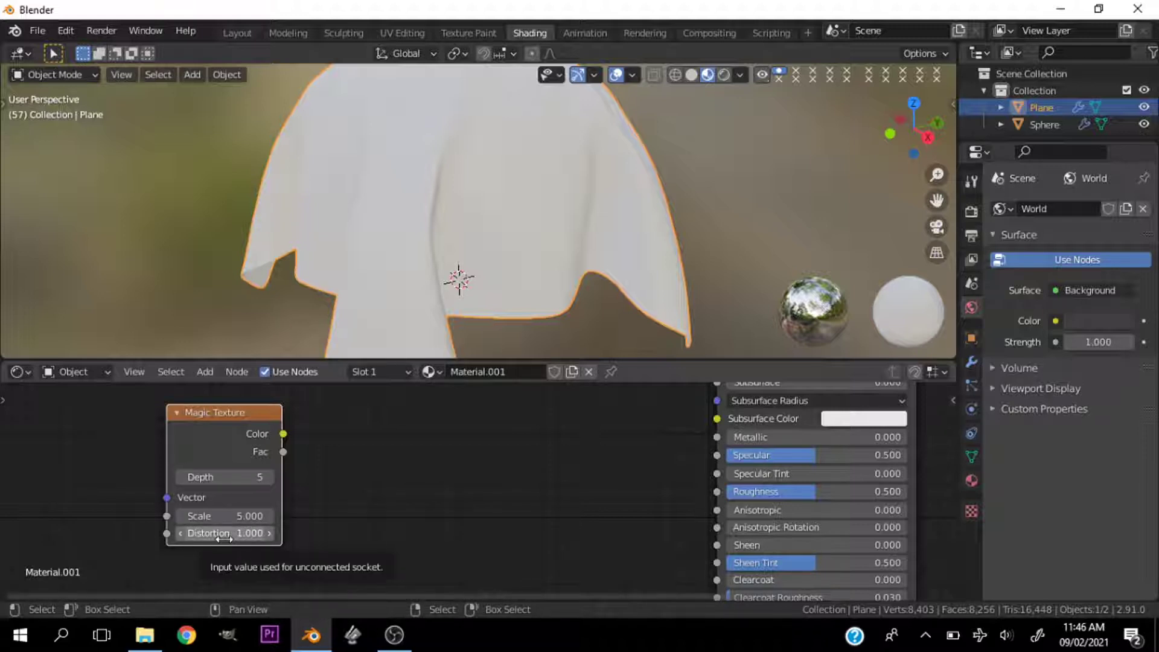
# Preview the Magic Texture's Color output on the cloth and set its Scale to 100.
pyautogui.keyDown('ctrl'); pyautogui.keyDown('shift'); pyautogui.click(240, 426); pyautogui.keyUp('shift'); pyautogui.keyUp('ctrl')
pyautogui.scroll(-3, 436, 220)
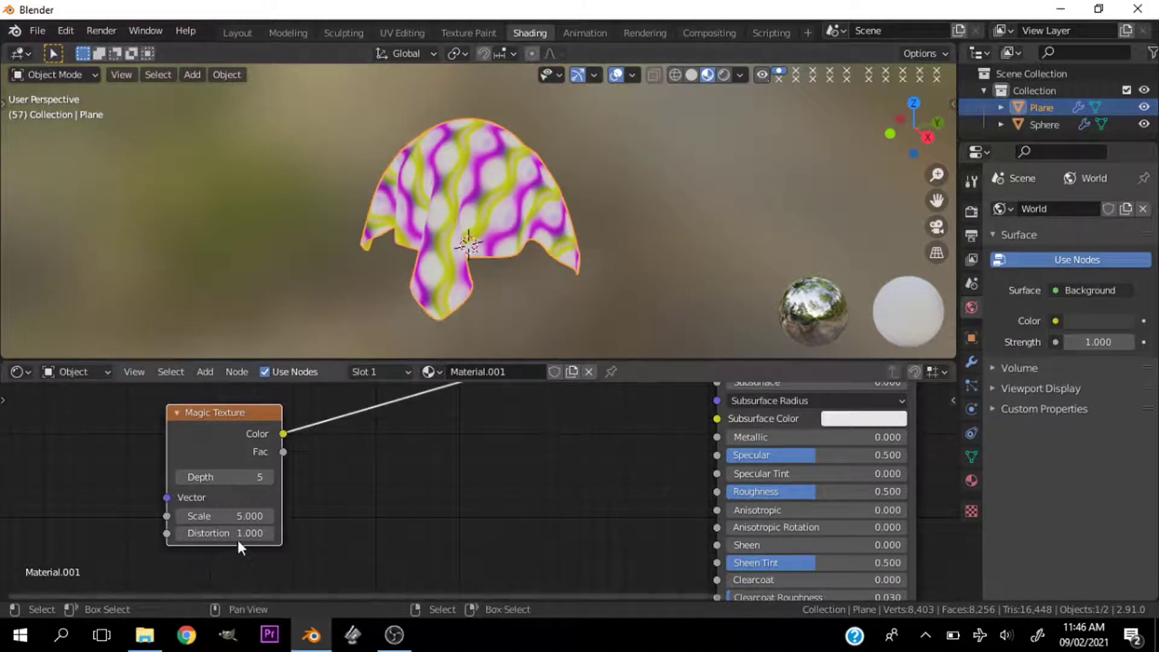
pyautogui.click(226, 517)
pyautogui.write('5.000')
pyautogui.press('Return')
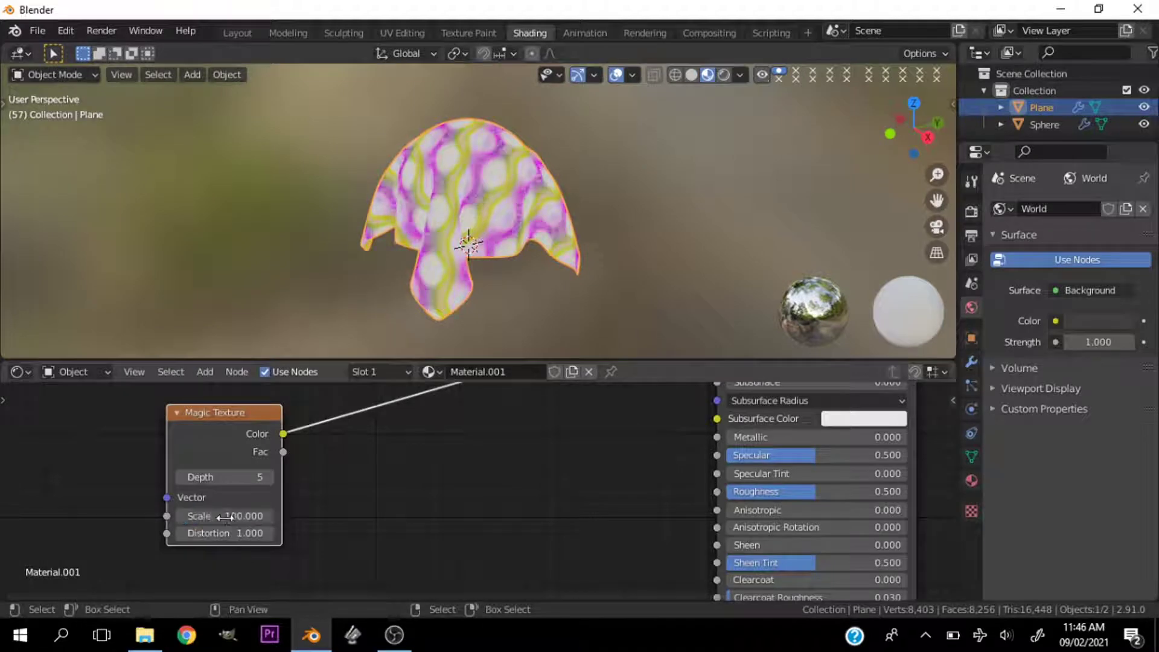
# Preview the Magic Texture's Fac output on the cloth and set its Distortion to 0.8.
pyautogui.scroll(5, 506, 321)
pyautogui.scroll(3, 255, 508)
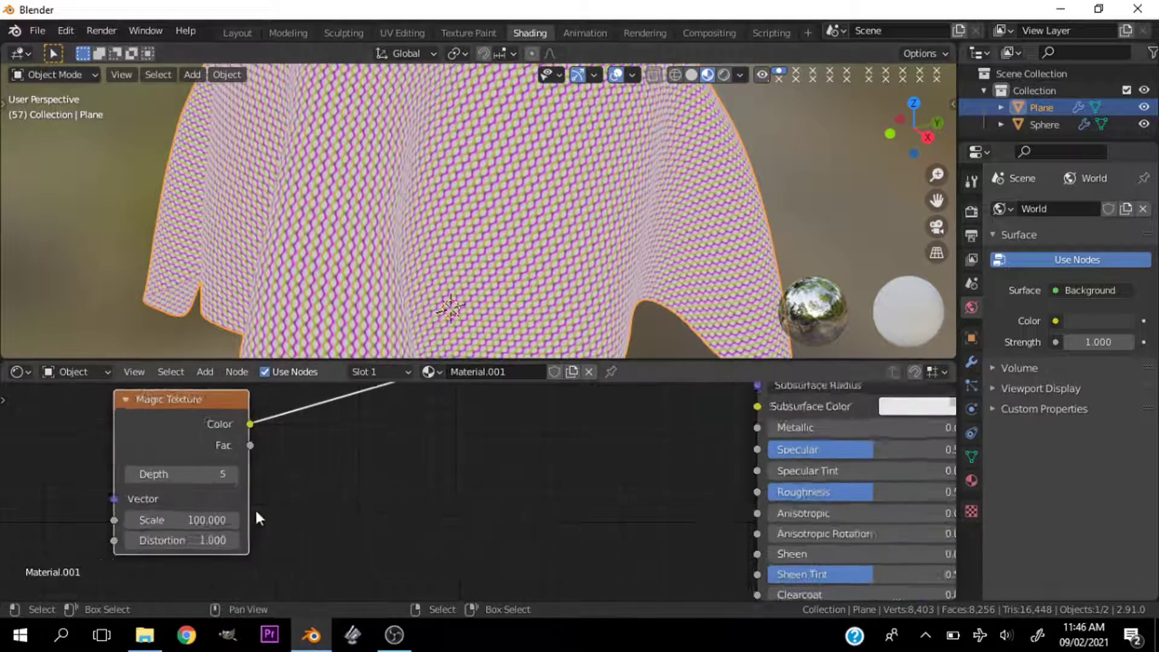
pyautogui.moveTo(162, 548); pyautogui.dragTo(167, 548)
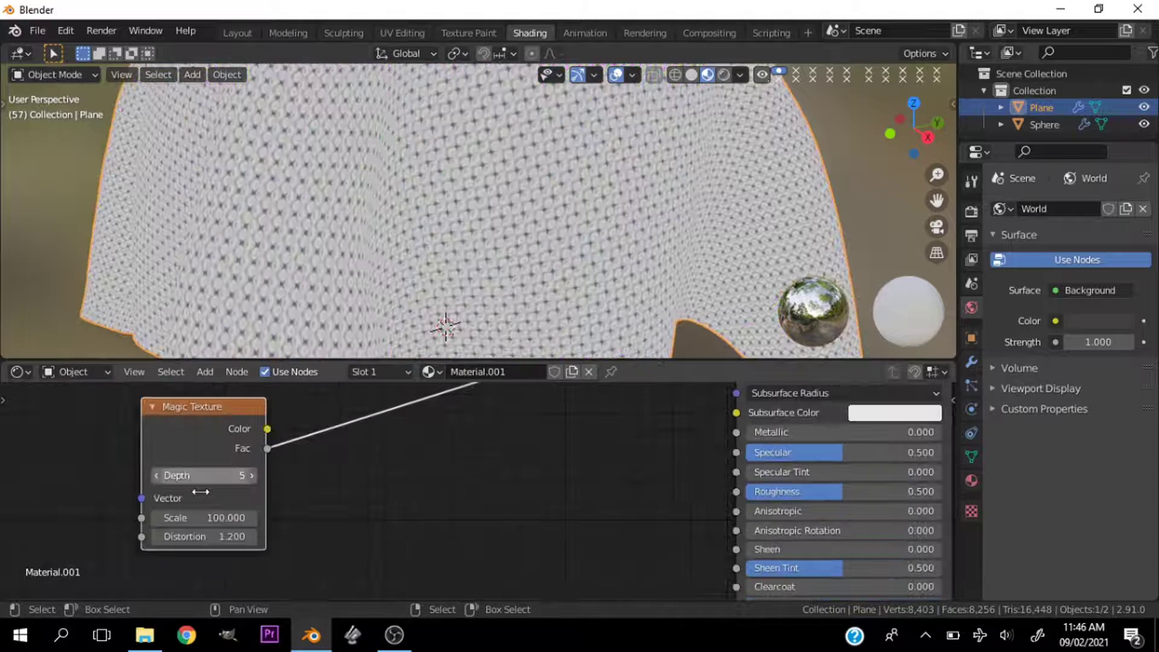
pyautogui.click(156, 538)
pyautogui.click(158, 538)
pyautogui.click(158, 538)
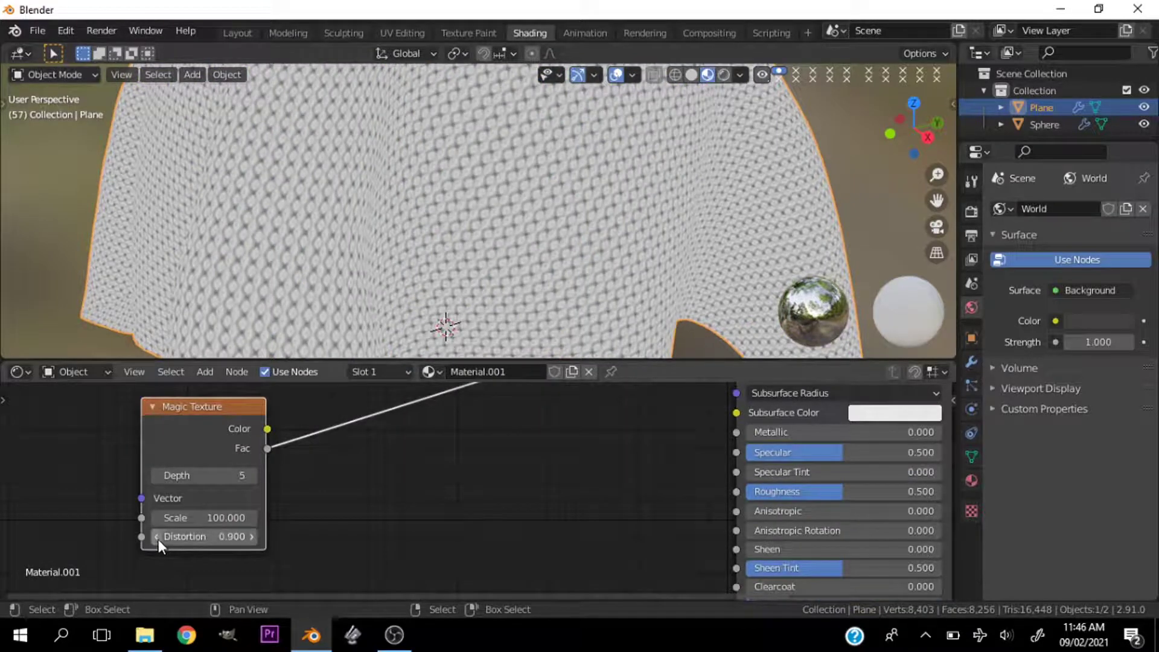
pyautogui.scroll(-5, 414, 250)
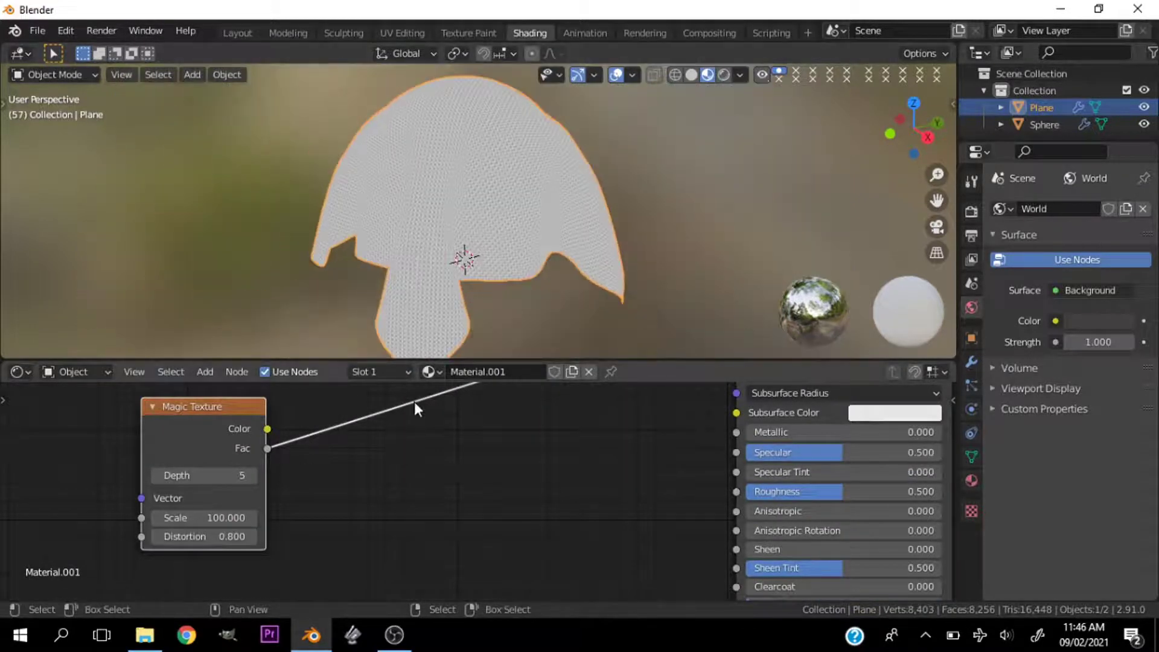
# Inspect the weave on the cloth and move the Magic Texture node farther from the Principled BSDF node.
pyautogui.moveTo(905, 128)
pyautogui.mouseDown()
pyautogui.moveTo(839, 129)
pyautogui.moveTo(923, 124)
pyautogui.mouseUp()
pyautogui.scroll(5, 613, 219)
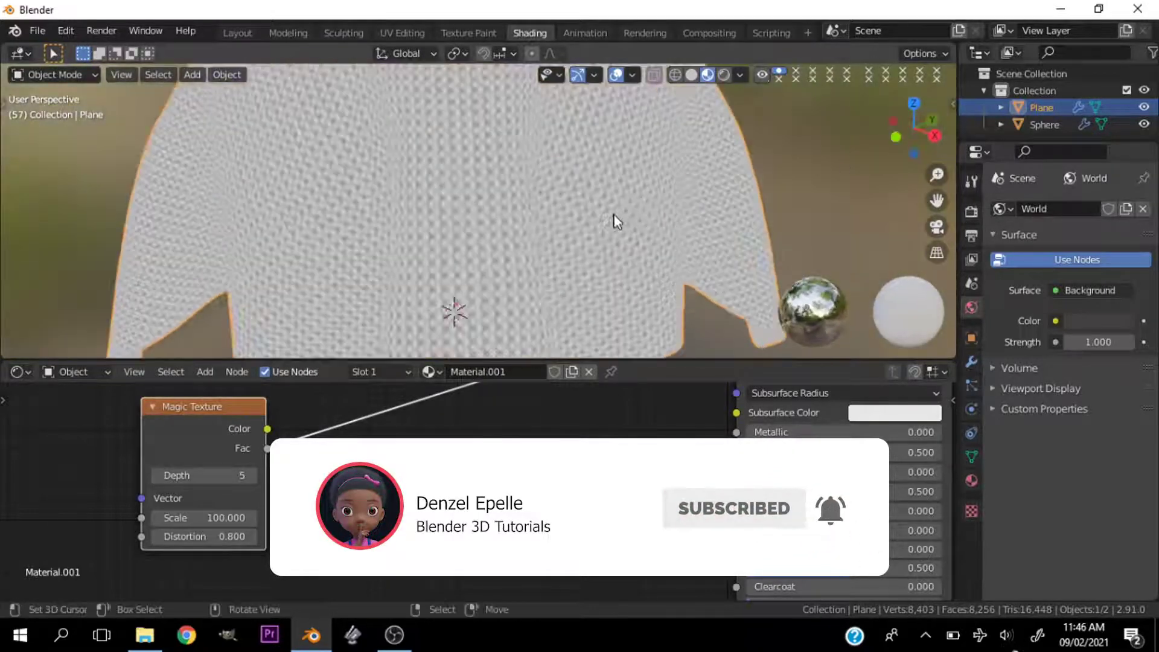
pyautogui.scroll(-6, 614, 219)
pyautogui.scroll(-2, 413, 484)
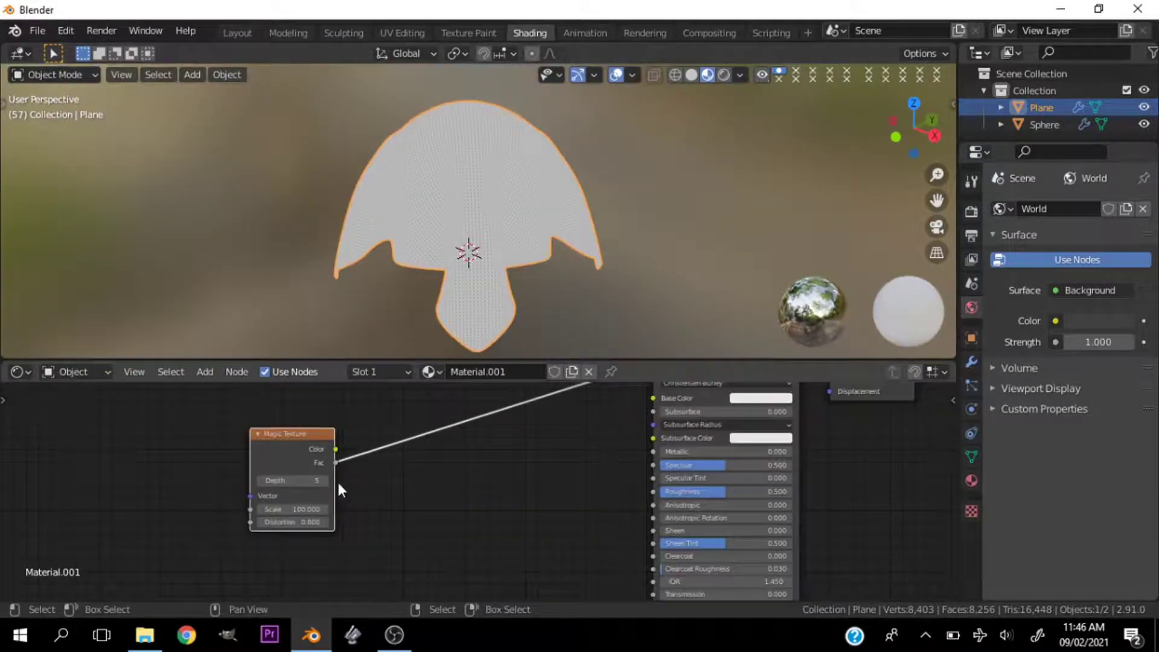
pyautogui.scroll(-2, 389, 493)
pyautogui.moveTo(356, 461); pyautogui.dragTo(281, 486)
pyautogui.keyDown('shift'); pyautogui.scroll(-5, 367, 486); pyautogui.keyUp('shift')
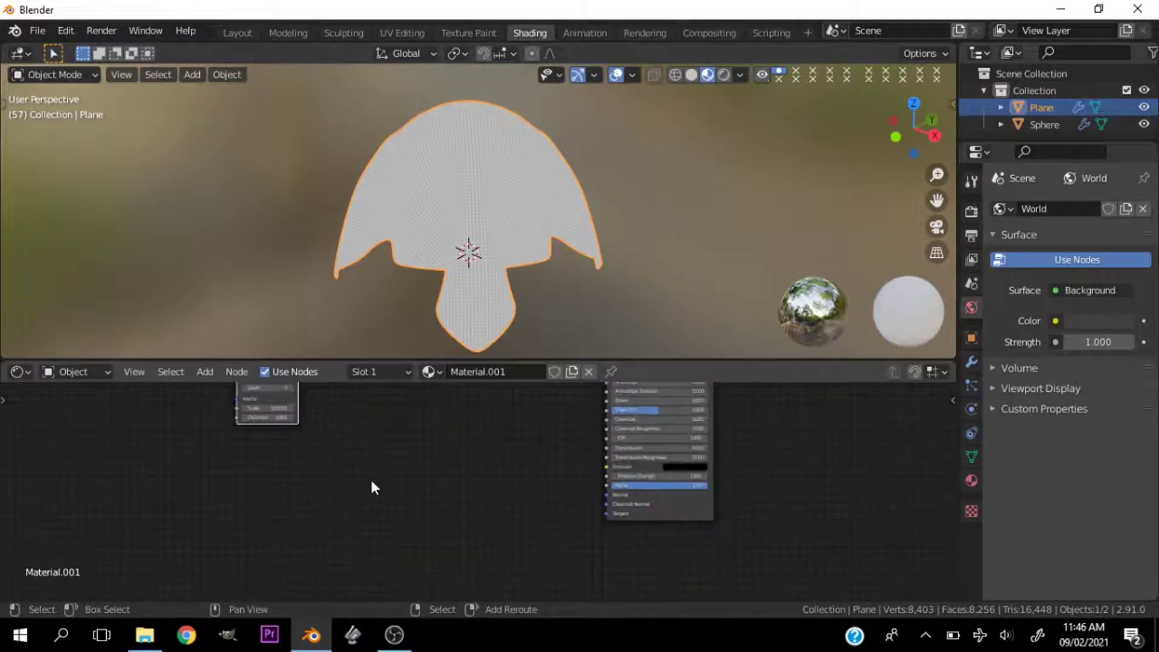
# Add a Bump node, linking the Magic Texture's Fac to its Height and its Normal to the Principled BSDF's Normal.
pyautogui.hotkey('shift', 'a')
pyautogui.click(269, 404)
pyautogui.write('bu')
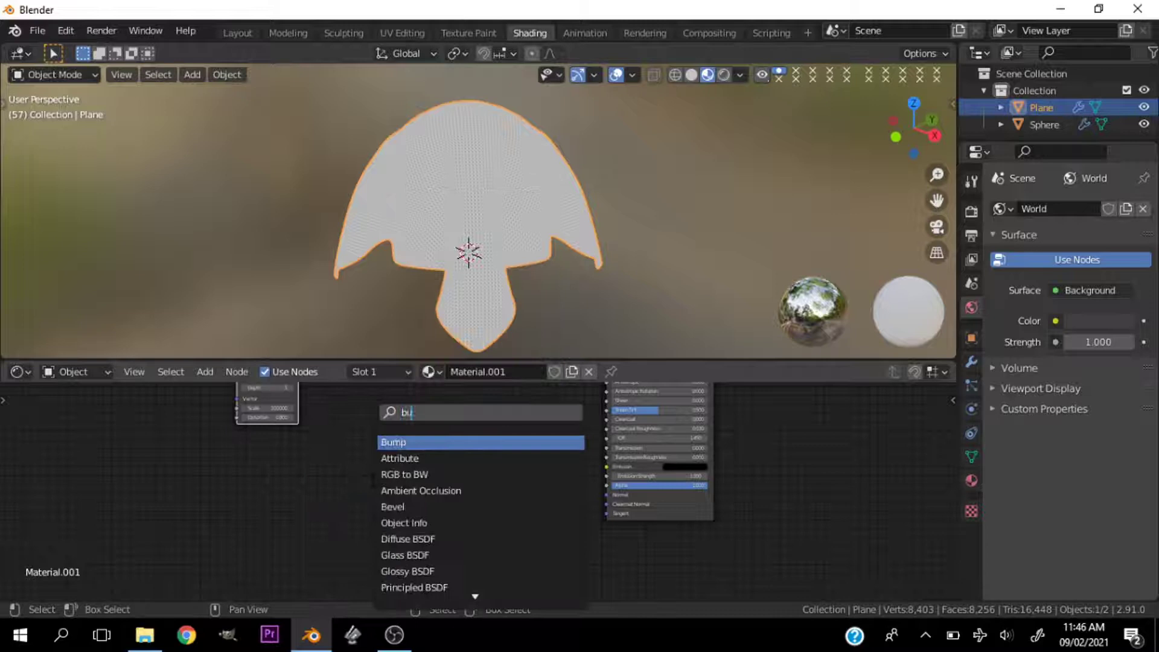
pyautogui.write('mp')
pyautogui.click(401, 443)
pyautogui.click(469, 461)
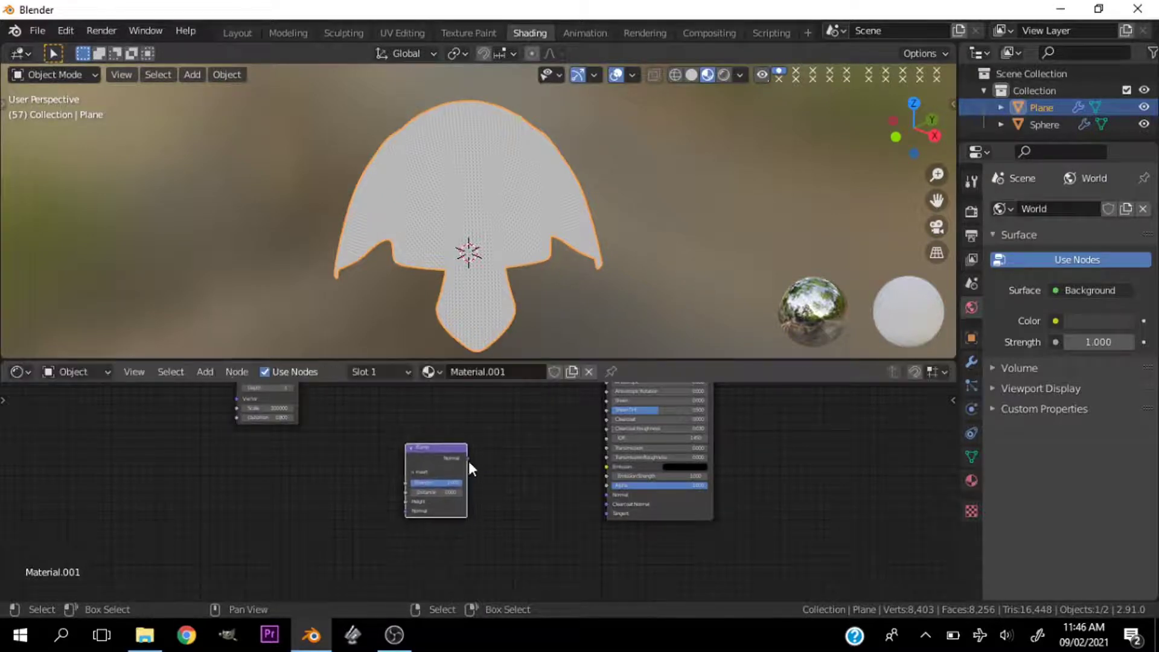
pyautogui.moveTo(466, 456); pyautogui.dragTo(607, 494)
pyautogui.moveTo(288, 398); pyautogui.dragTo(411, 501)
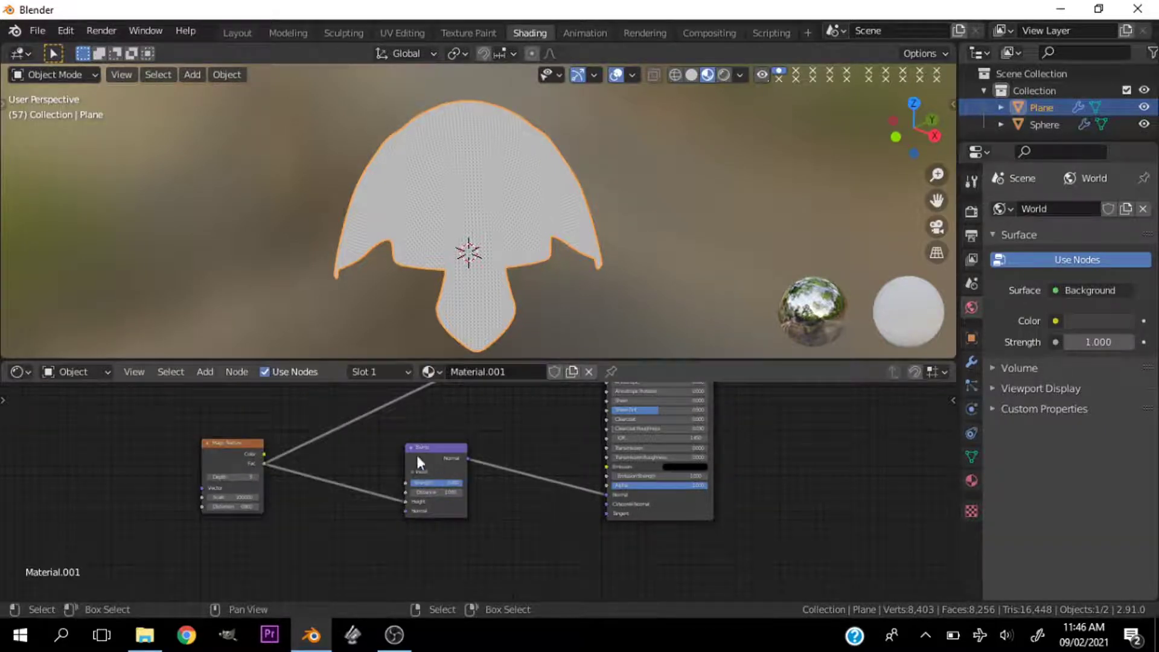
# Preview the Bump node's Normal output on the cloth and enable the node's Invert option.
pyautogui.scroll(2, 416, 455)
pyautogui.scroll(5, 492, 269)
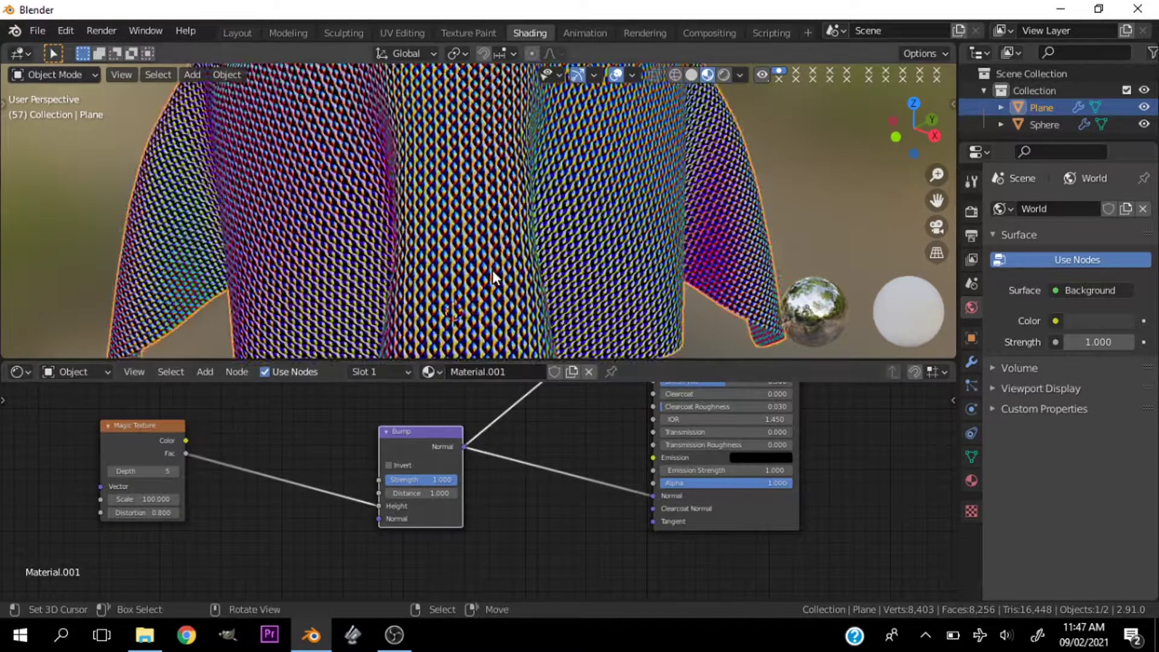
pyautogui.scroll(3, 470, 211)
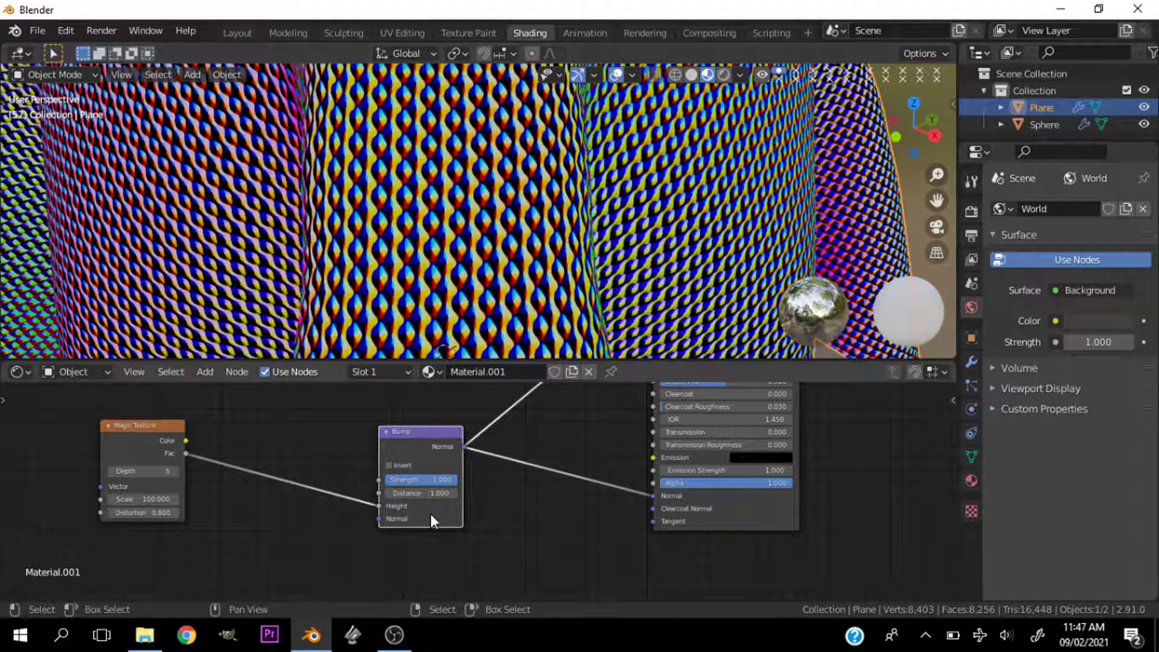
pyautogui.scroll(2, 430, 513)
pyautogui.click(354, 456)
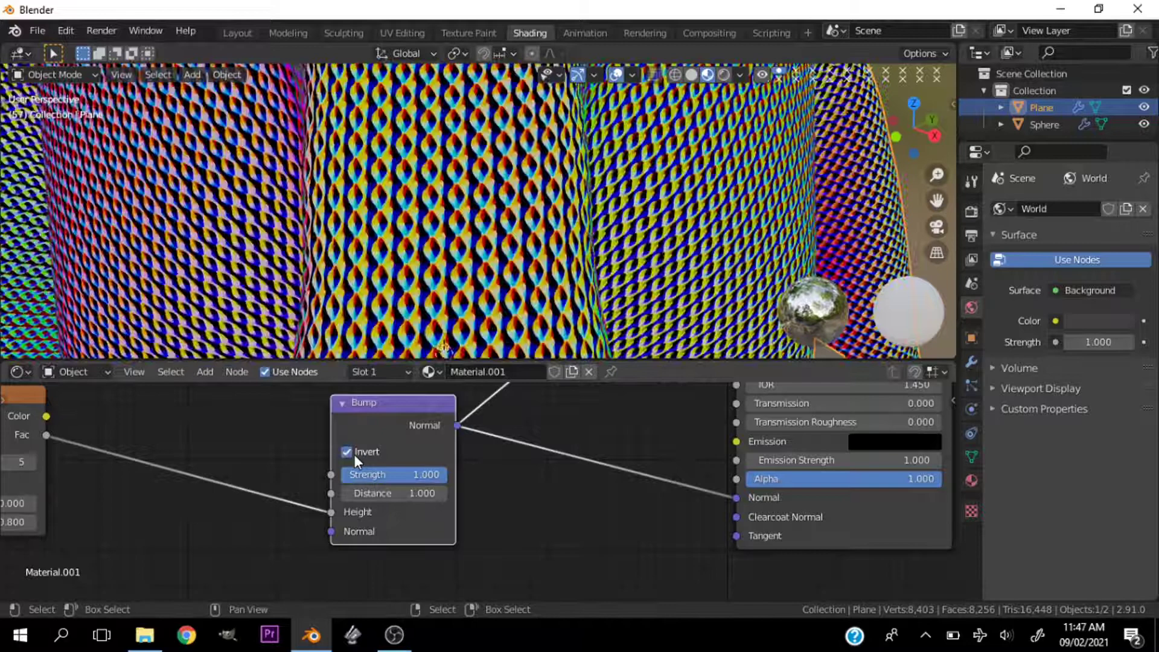
# Switch the preview back to the Principled BSDF node and inspect the bumped weave on the cloth up close.
pyautogui.scroll(-7, 379, 527)
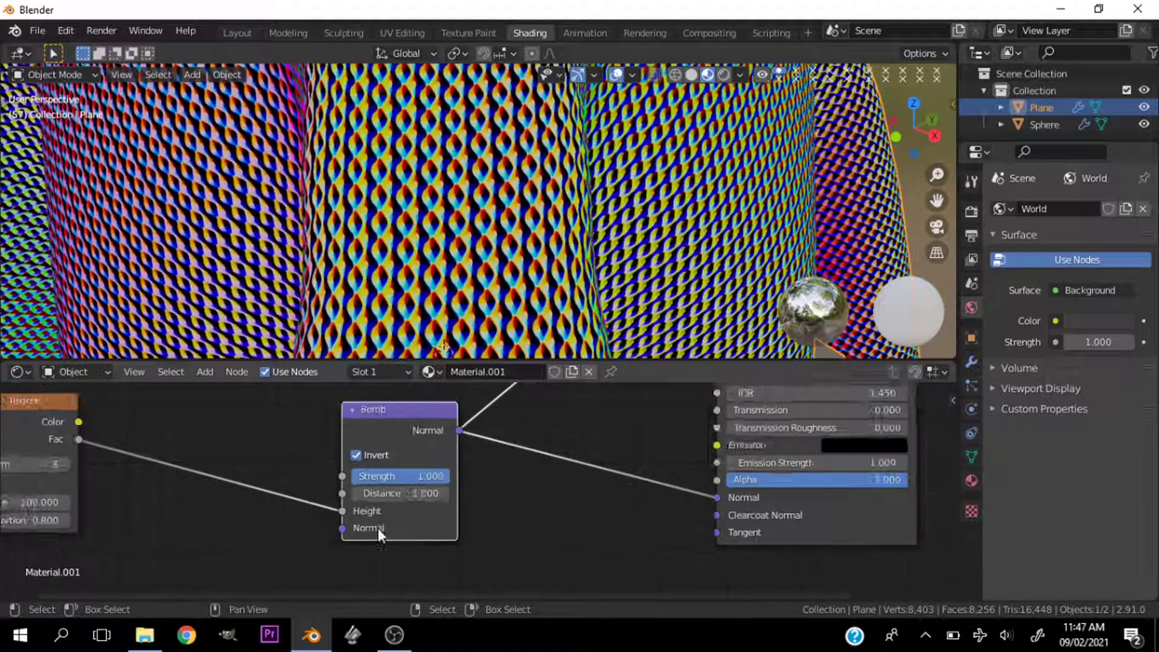
pyautogui.scroll(5, 434, 528)
pyautogui.keyDown('ctrl'); pyautogui.keyDown('shift'); pyautogui.click(757, 509); pyautogui.keyUp('shift'); pyautogui.keyUp('ctrl')
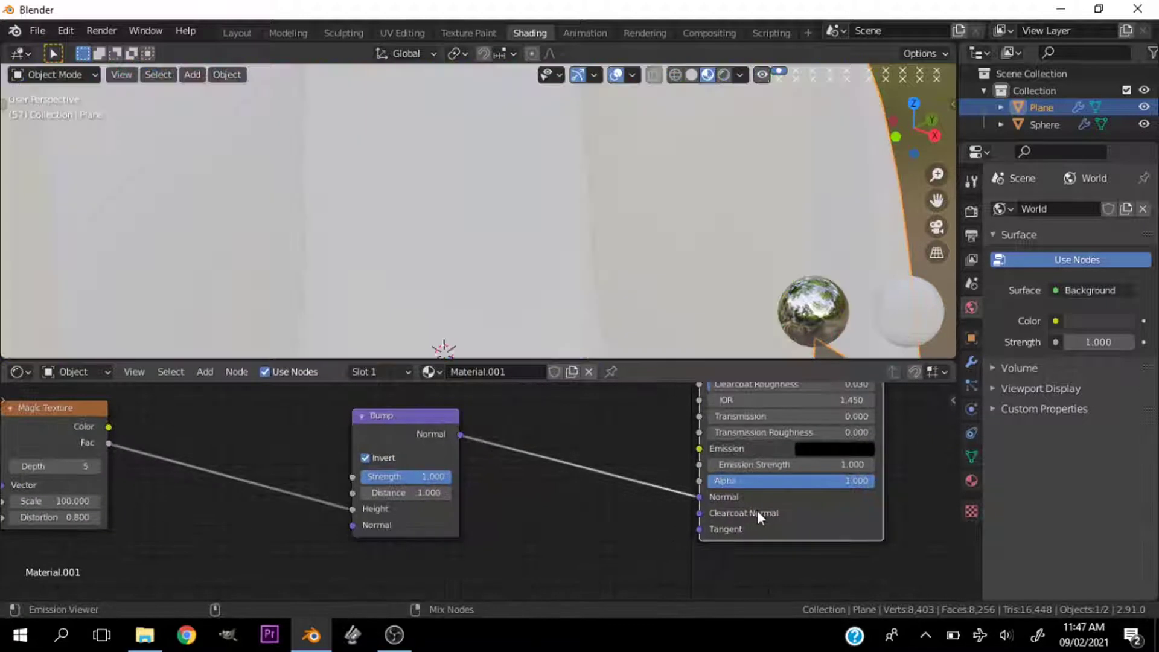
pyautogui.scroll(-5, 472, 294)
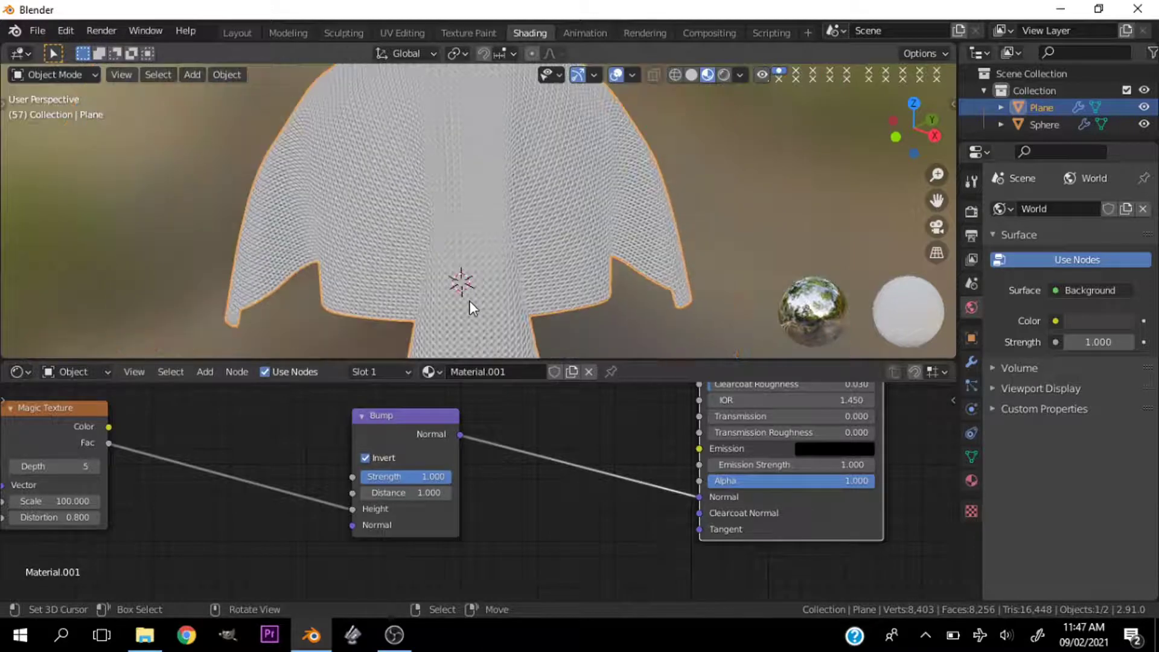
pyautogui.moveTo(914, 126); pyautogui.dragTo(926, 129)
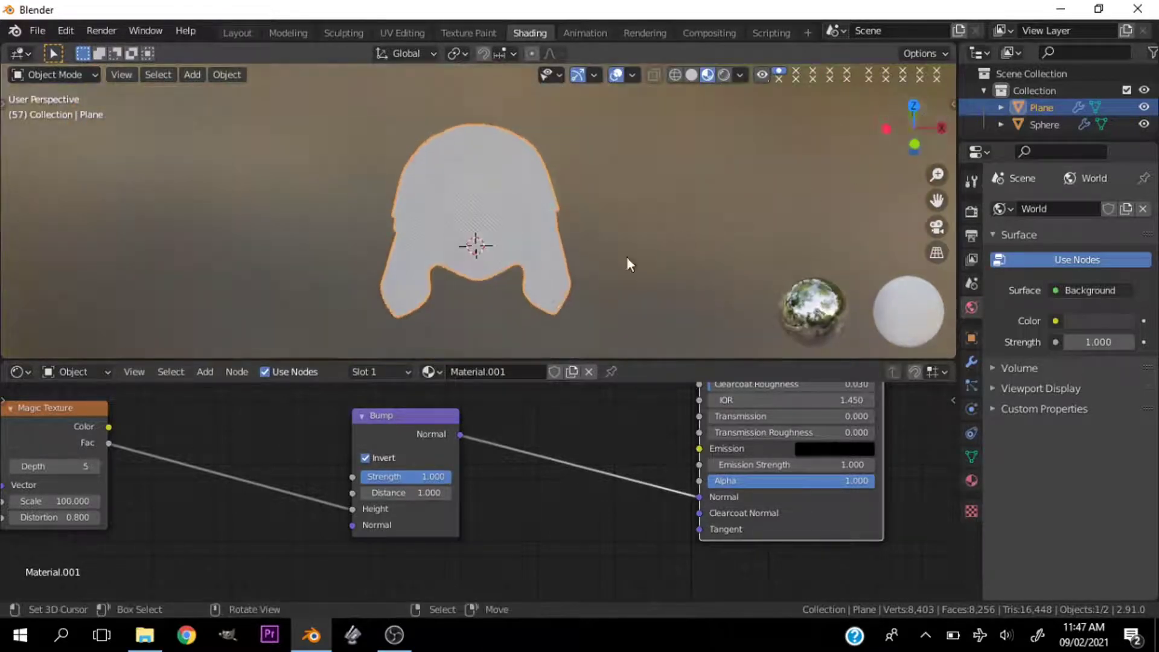
pyautogui.scroll(8, 571, 277)
pyautogui.keyDown('shift'); pyautogui.scroll(7, 568, 553); pyautogui.keyUp('shift')
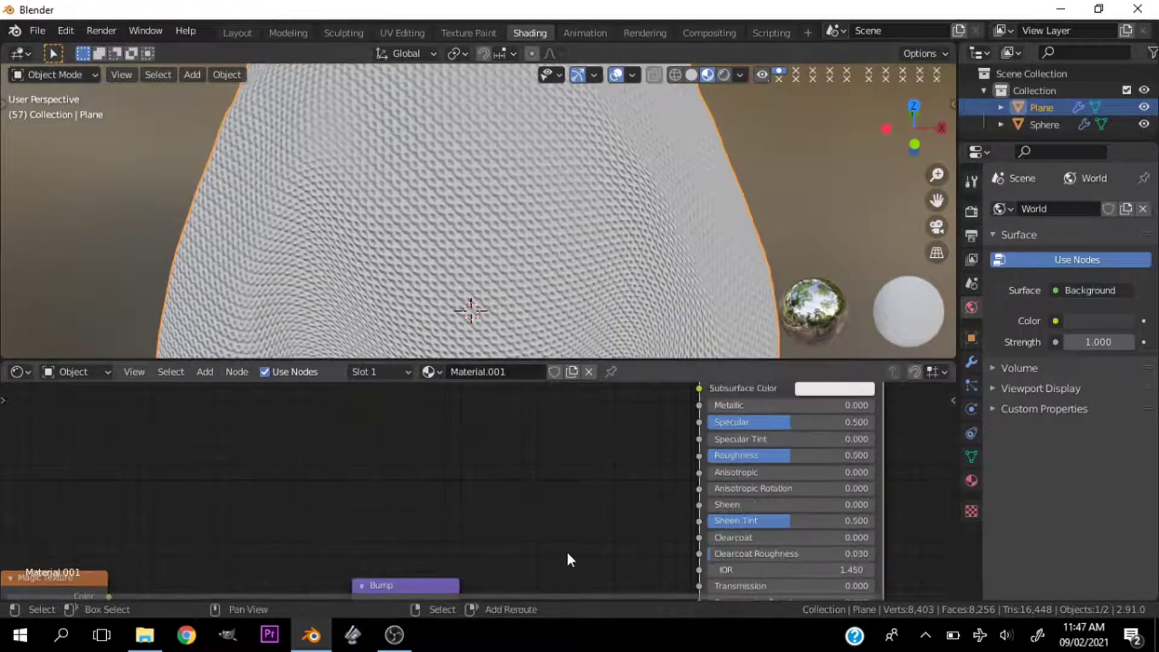
# Change the Base Color of the Principled BSDF node to pink.
pyautogui.scroll(-8, 567, 553)
pyautogui.keyDown('shift'); pyautogui.scroll(4, 519, 517); pyautogui.keyUp('shift')
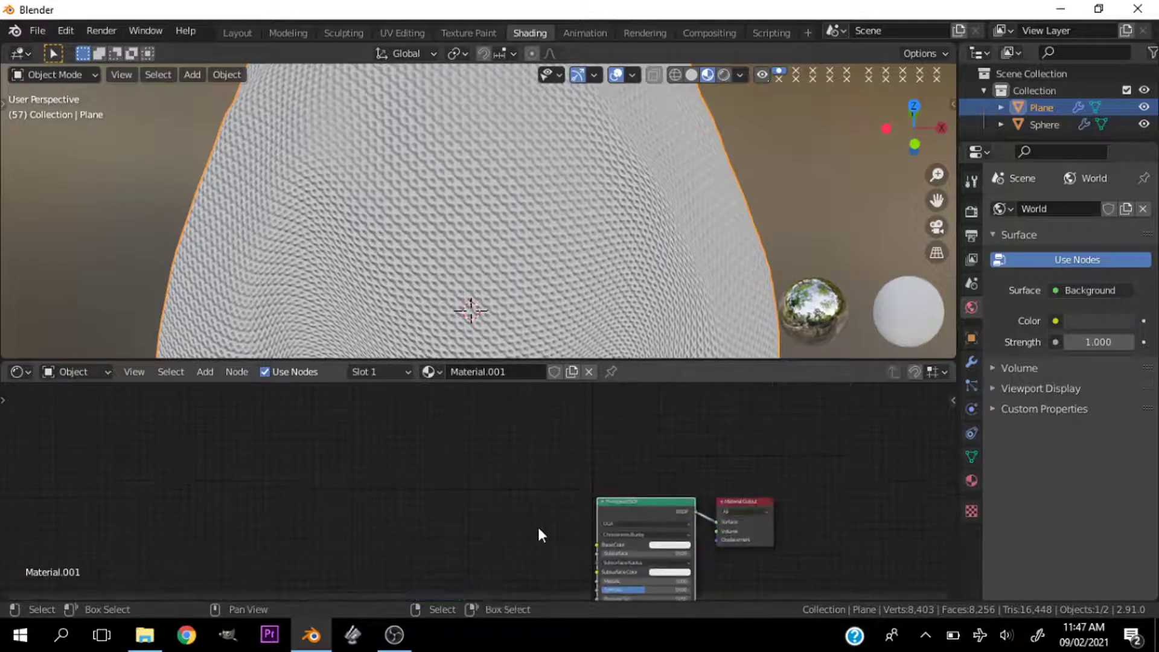
pyautogui.scroll(5, 538, 523)
pyautogui.keyDown('ctrl'); pyautogui.scroll(-3, 510, 501); pyautogui.keyUp('ctrl')
pyautogui.keyDown('shift'); pyautogui.scroll(-1, 463, 486); pyautogui.keyUp('shift')
pyautogui.keyDown('shift'); pyautogui.scroll(-2, 461, 492); pyautogui.keyUp('shift')
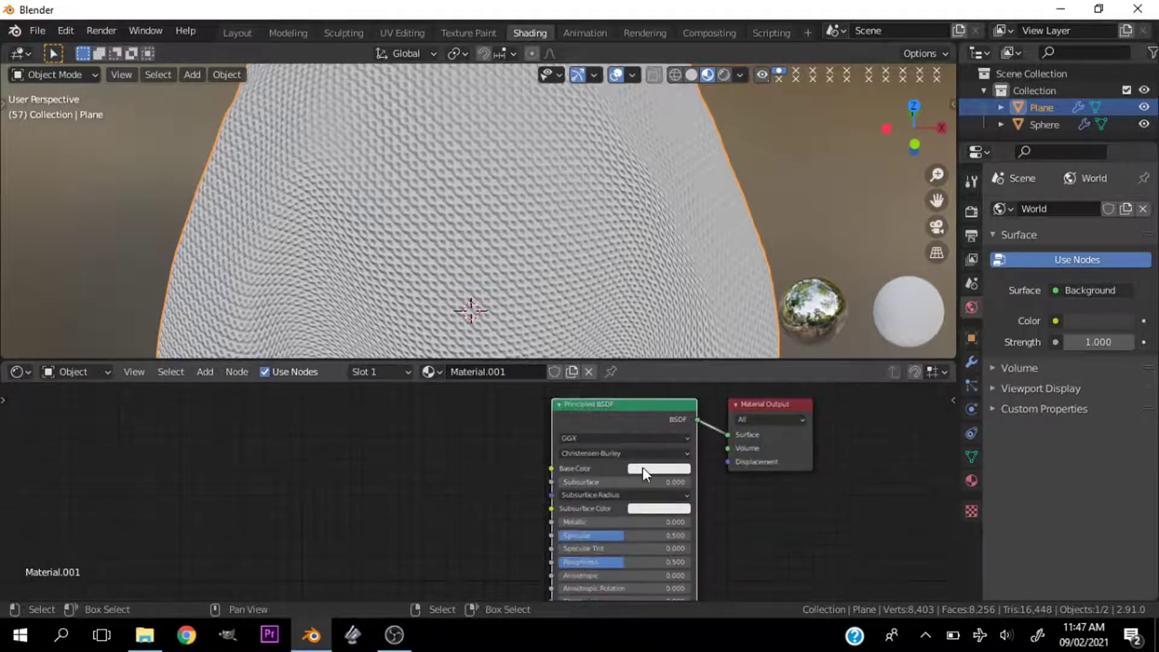
pyautogui.scroll(2, 642, 467)
pyautogui.click(723, 460)
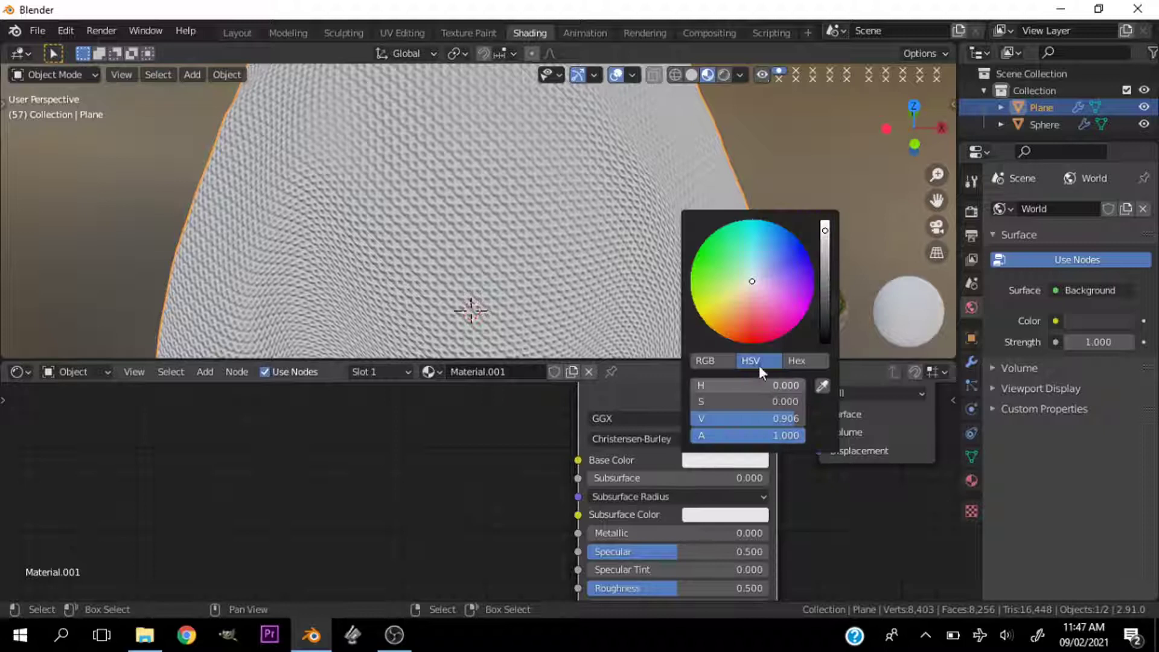
pyautogui.click(725, 462)
pyautogui.click(758, 295)
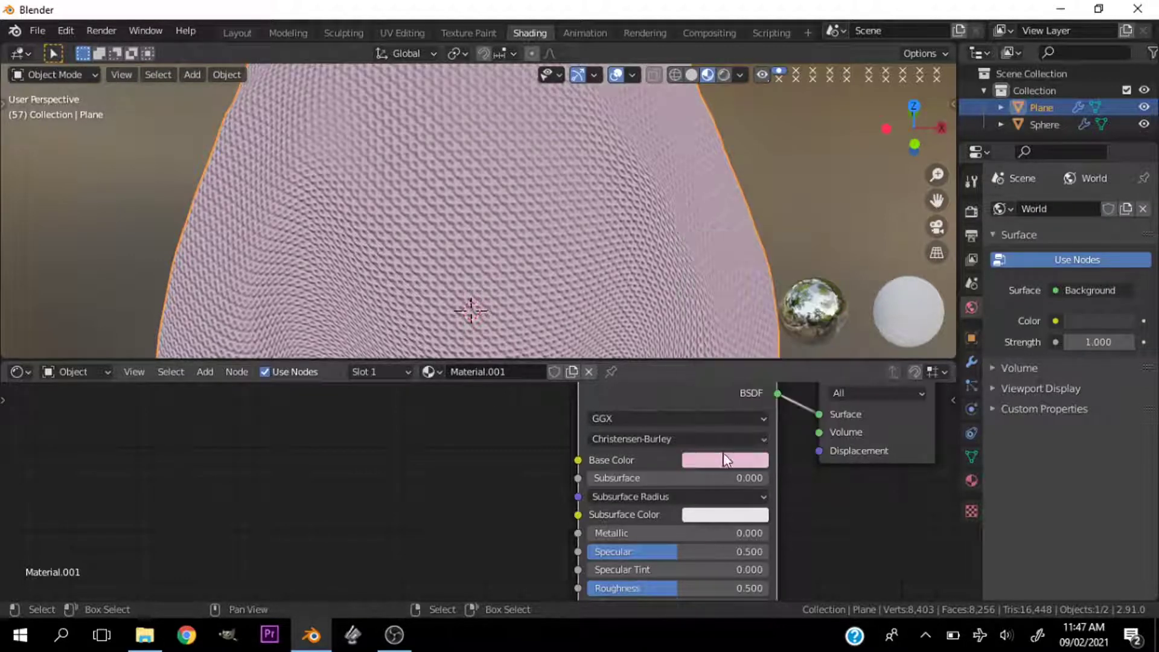
pyautogui.hotkey('ctrl', 'v')
# Reduce the Bump node's Strength to 0.242 to soften the weave on the pink cloth.
pyautogui.scroll(-4, 466, 153)
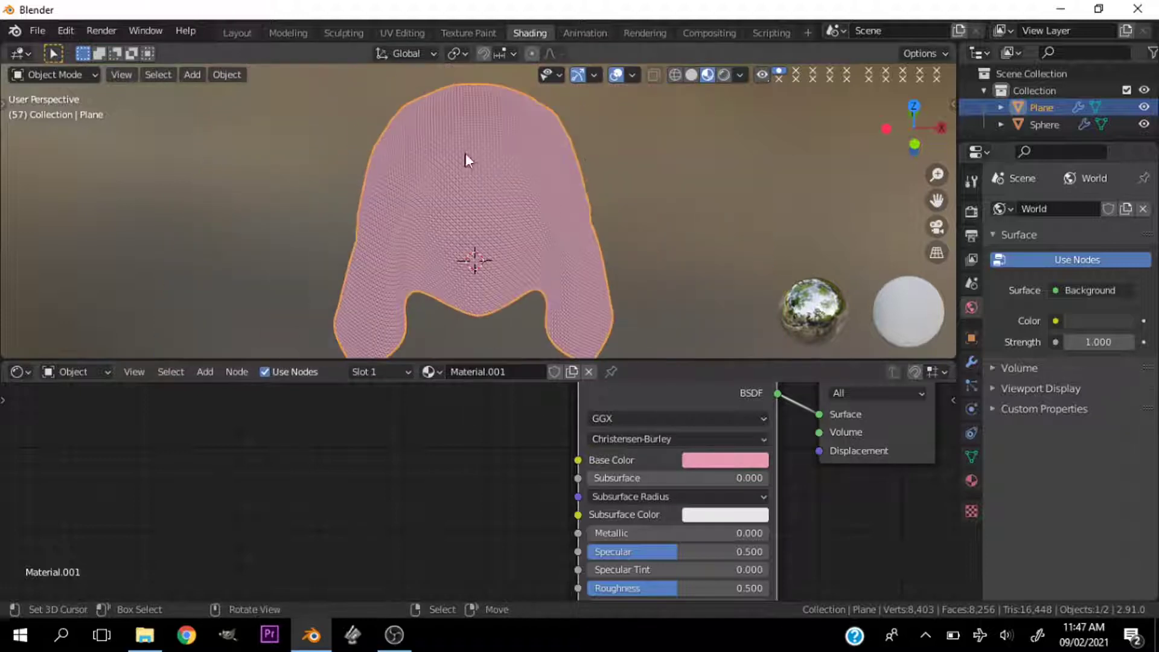
pyautogui.moveTo(869, 162); pyautogui.dragTo(786, 243, button='middle')
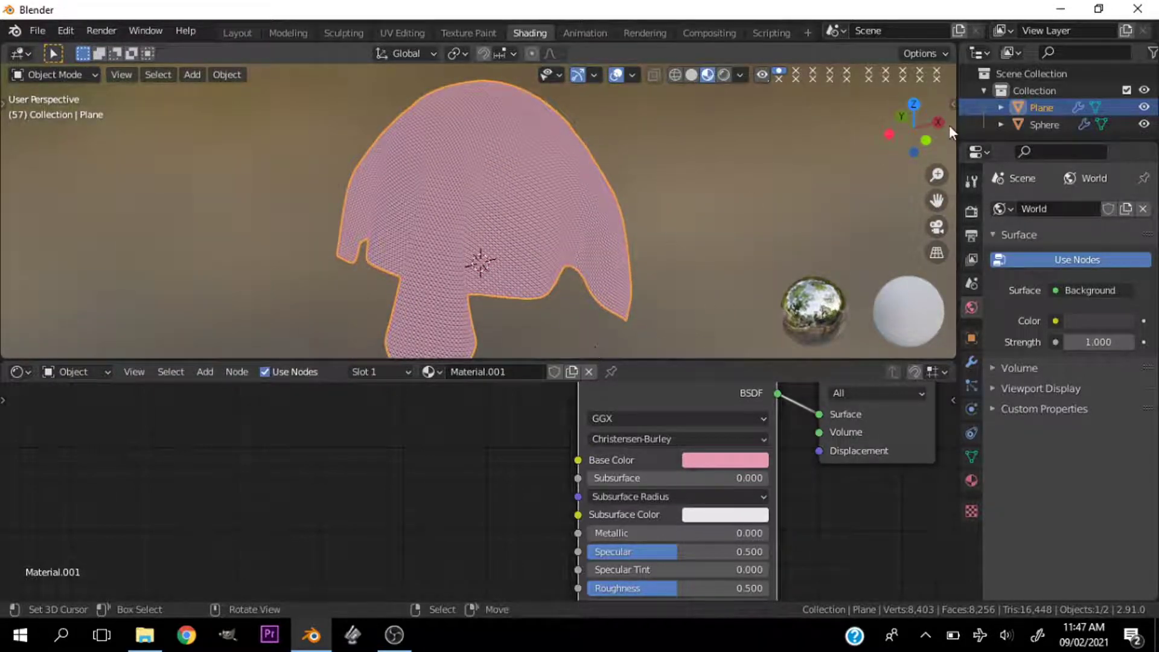
pyautogui.moveTo(900, 109); pyautogui.dragTo(932, 85)
pyautogui.scroll(3, 577, 244)
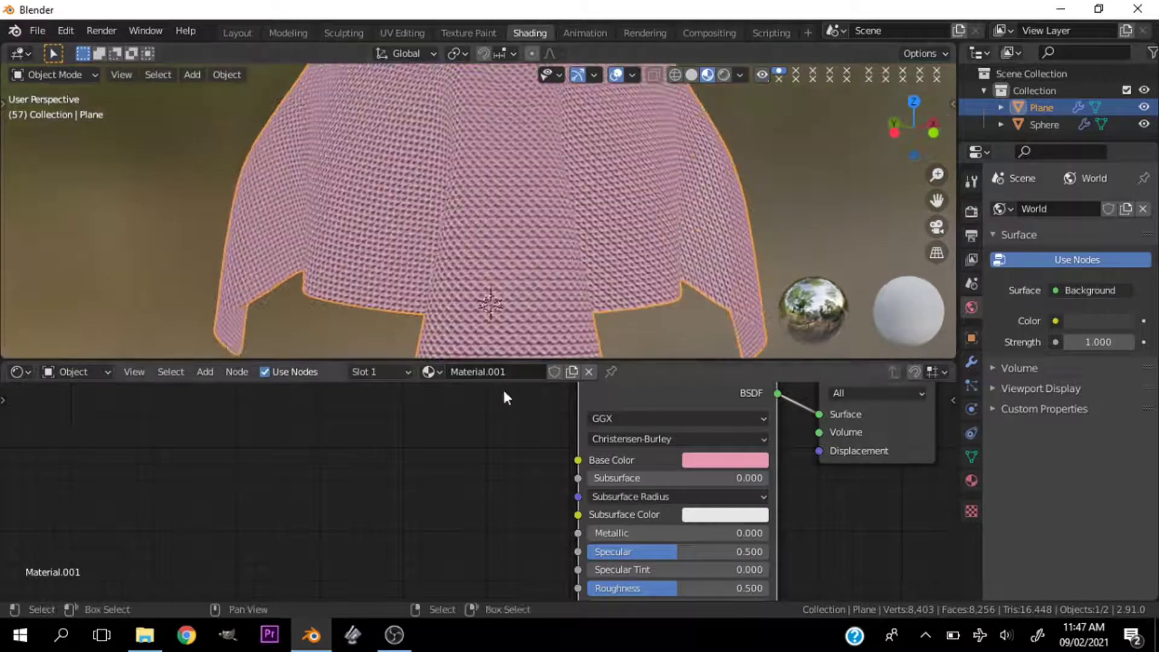
pyautogui.keyDown('shift'); pyautogui.scroll(-8, 466, 430); pyautogui.keyUp('shift')
pyautogui.scroll(3, 240, 452)
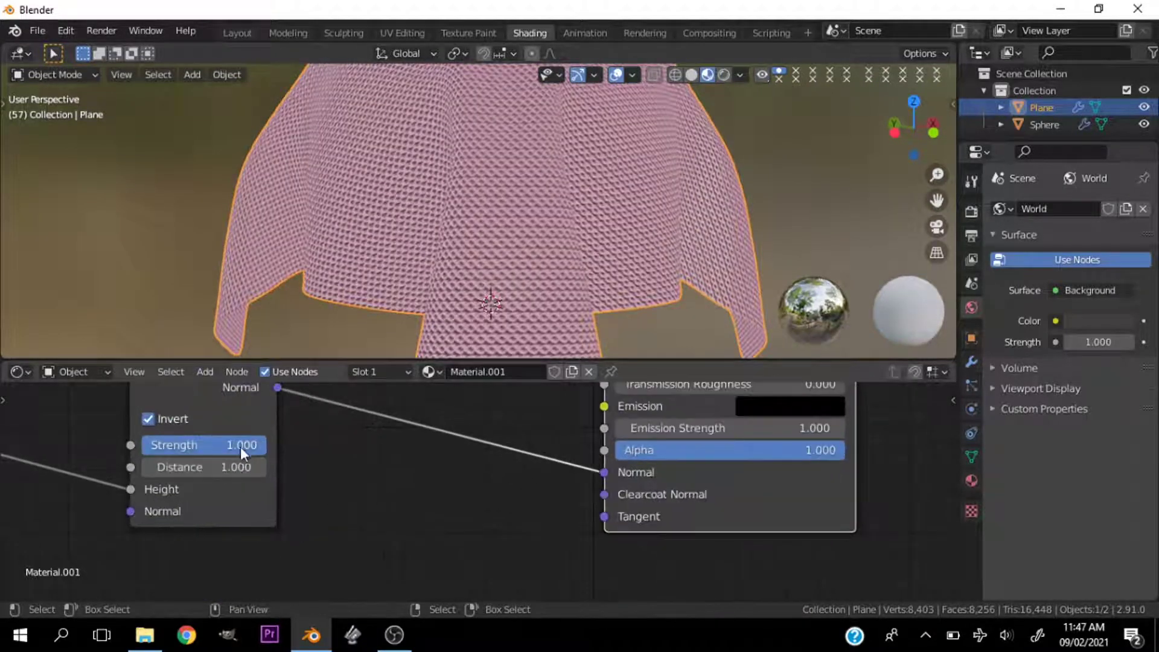
pyautogui.moveTo(253, 444); pyautogui.dragTo(154, 445)
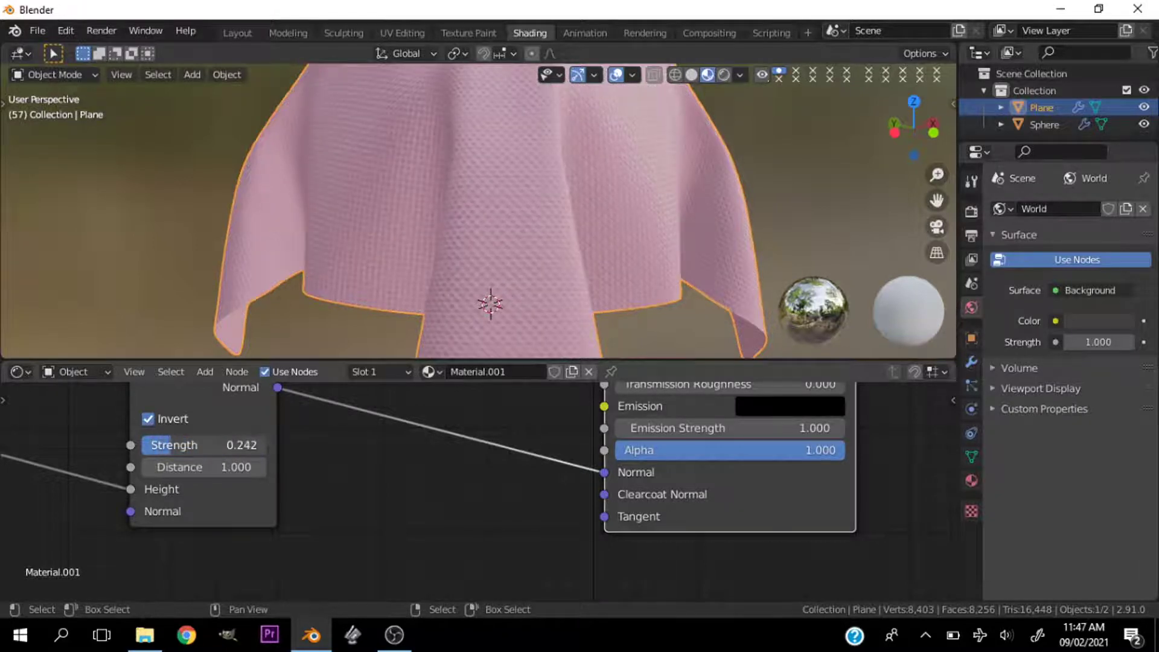
# Examine the softened weave on the cloth's folds from several sides and distances.
pyautogui.scroll(-3, 488, 194)
pyautogui.rightClick(921, 140)
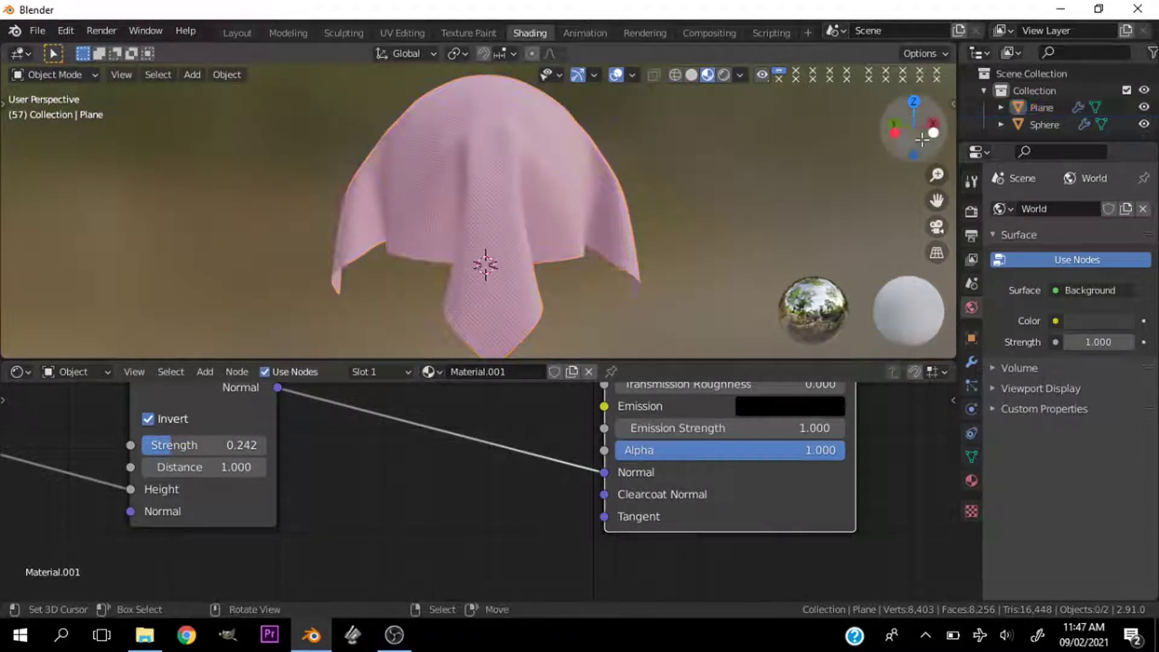
pyautogui.moveTo(921, 139); pyautogui.dragTo(974, 151)
pyautogui.scroll(7, 615, 208)
pyautogui.rightClick(614, 209)
pyautogui.scroll(-7, 566, 276)
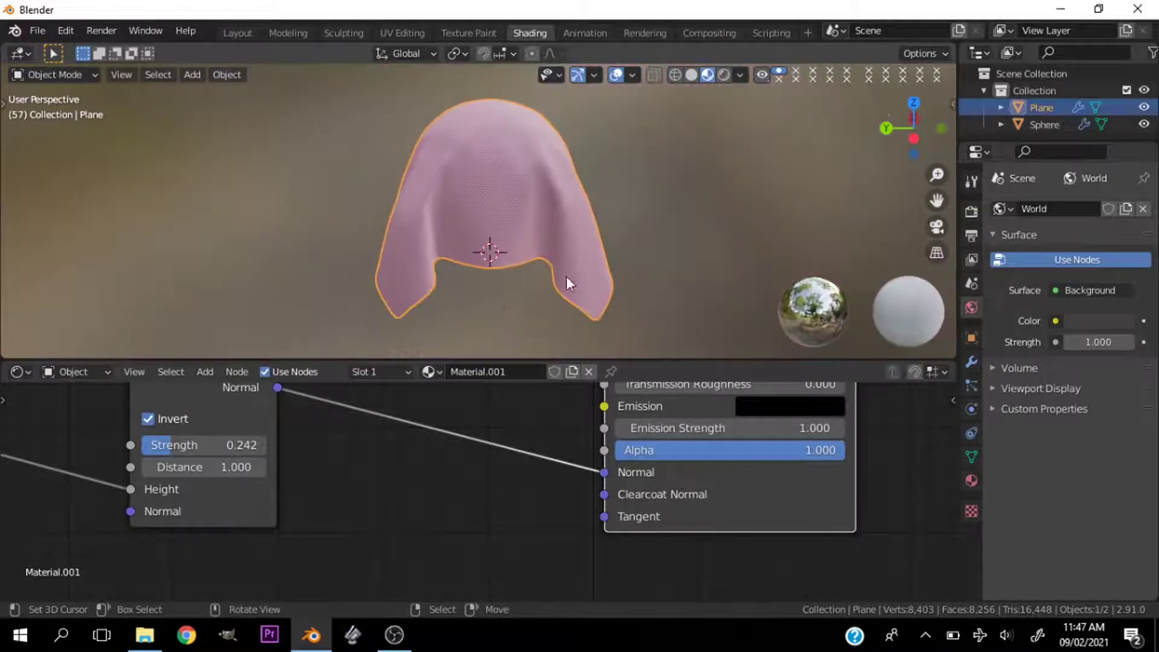
pyautogui.moveTo(893, 136); pyautogui.dragTo(602, 219)
pyautogui.scroll(5, 602, 220)
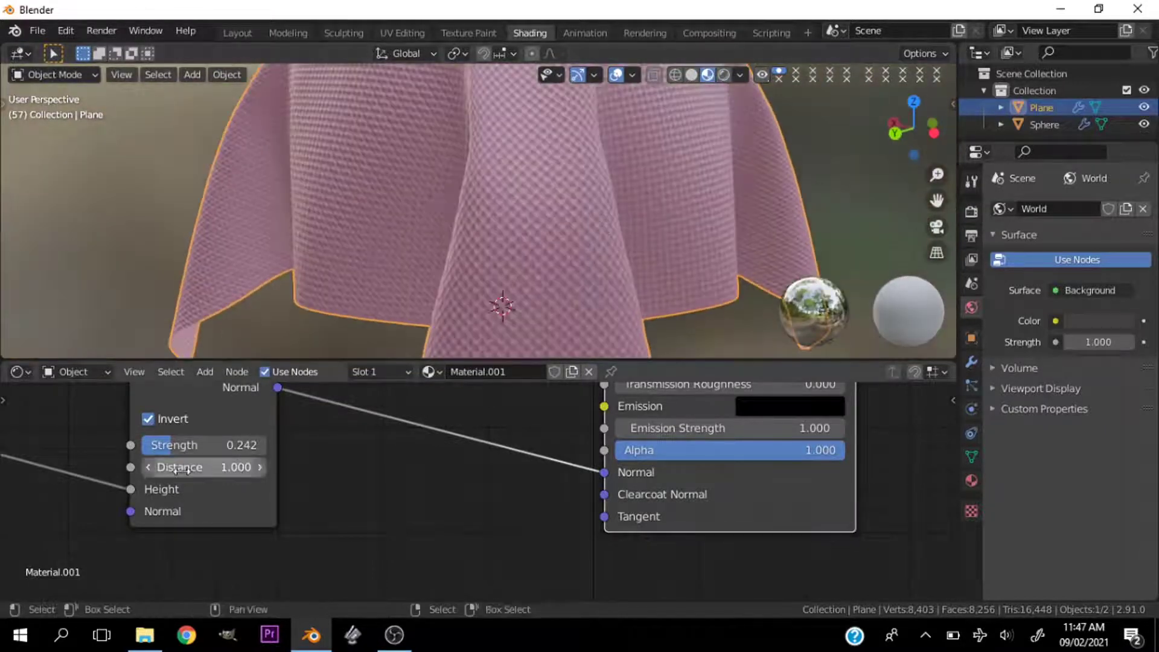
# Compare the weave with the Bump node's Invert option off, and turn the option back on.
pyautogui.click(148, 419)
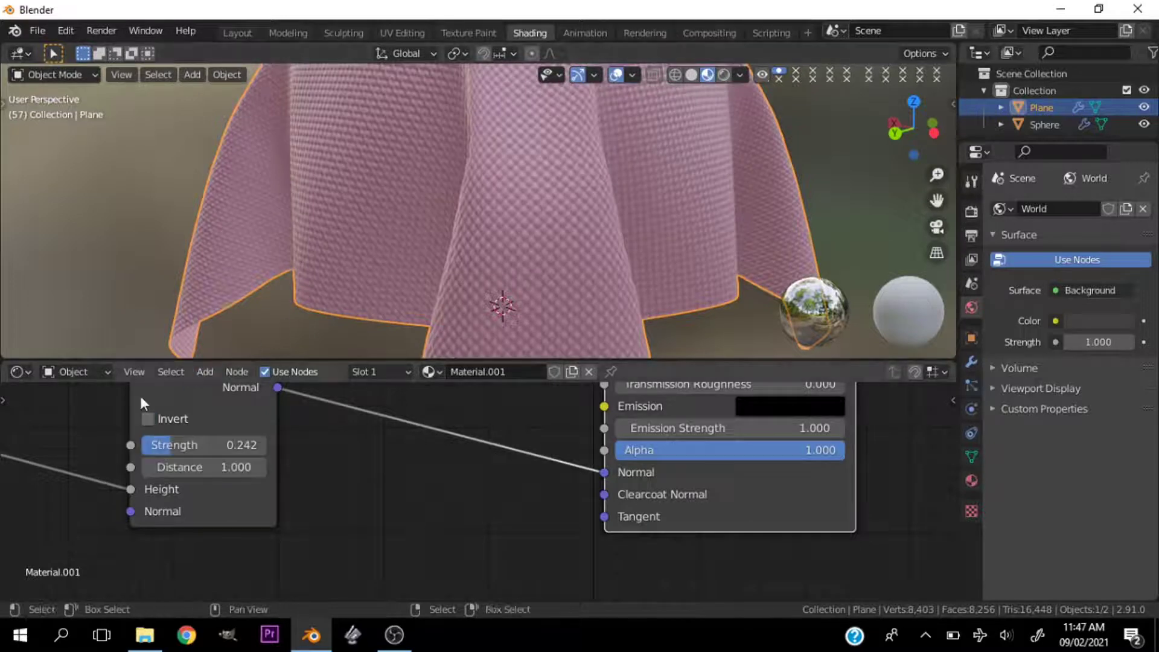
pyautogui.click(147, 419)
pyautogui.moveTo(914, 130); pyautogui.dragTo(559, 379)
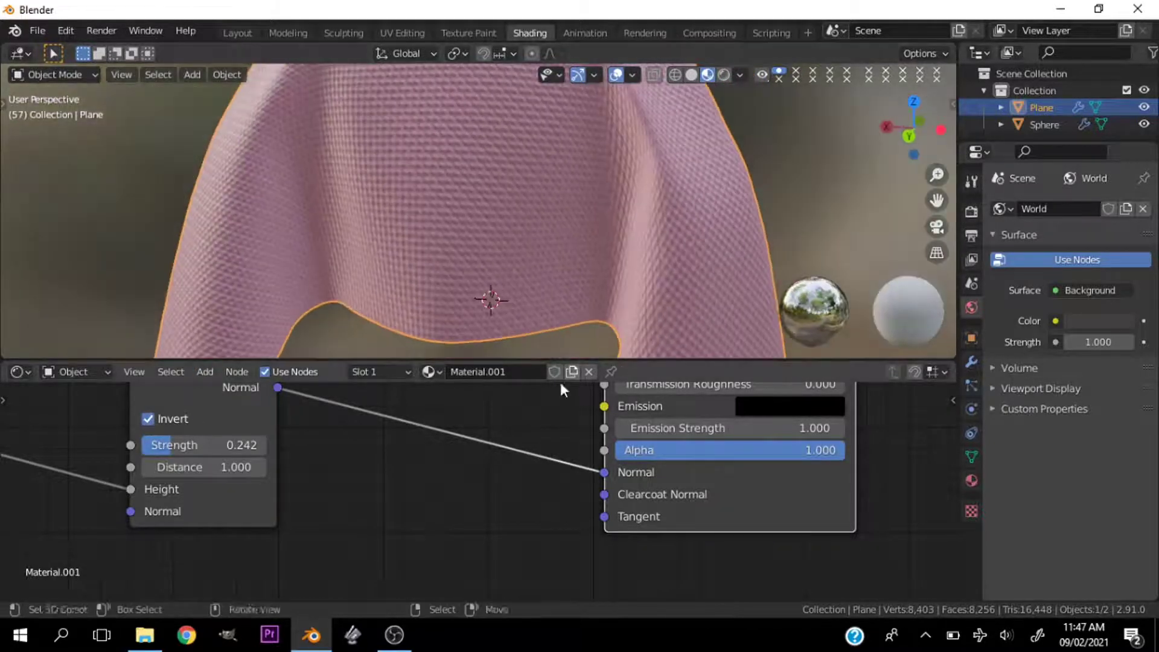
# Try a Distortion of 1.0 on the Magic Texture node.
pyautogui.scroll(-2, 440, 490)
pyautogui.keyDown('shift'); pyautogui.scroll(3, 432, 505); pyautogui.keyUp('shift')
pyautogui.keyDown('ctrl'); pyautogui.scroll(5, 411, 453); pyautogui.keyUp('ctrl')
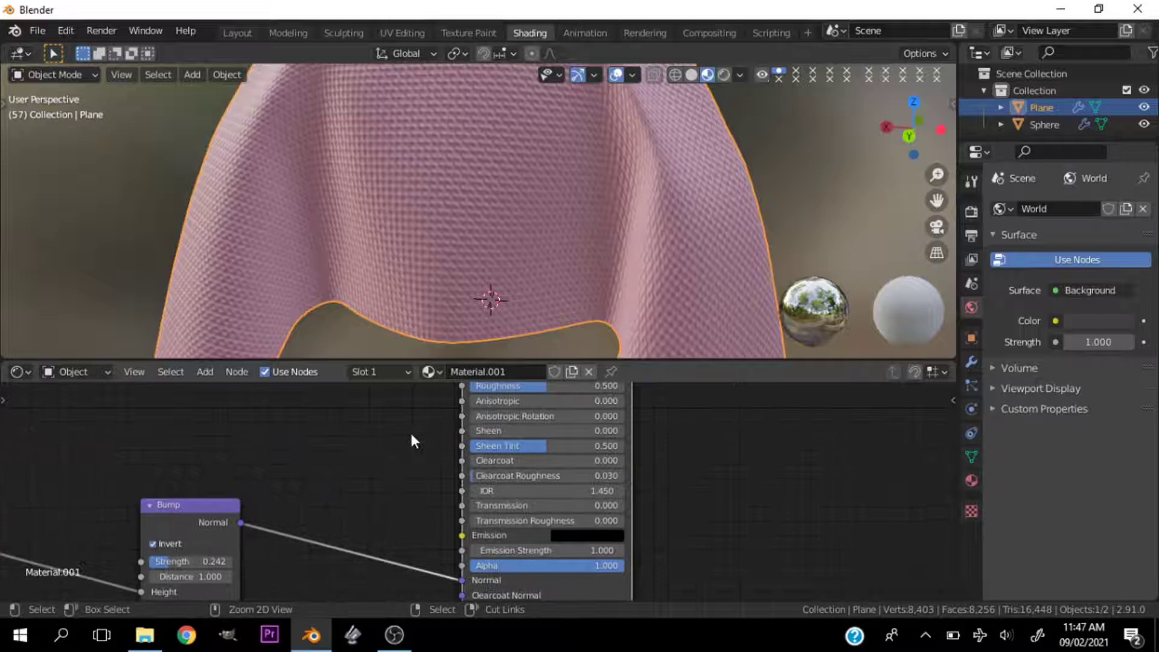
pyautogui.keyDown('shift'); pyautogui.scroll(-3, 408, 441); pyautogui.keyUp('shift')
pyautogui.scroll(3, 241, 525)
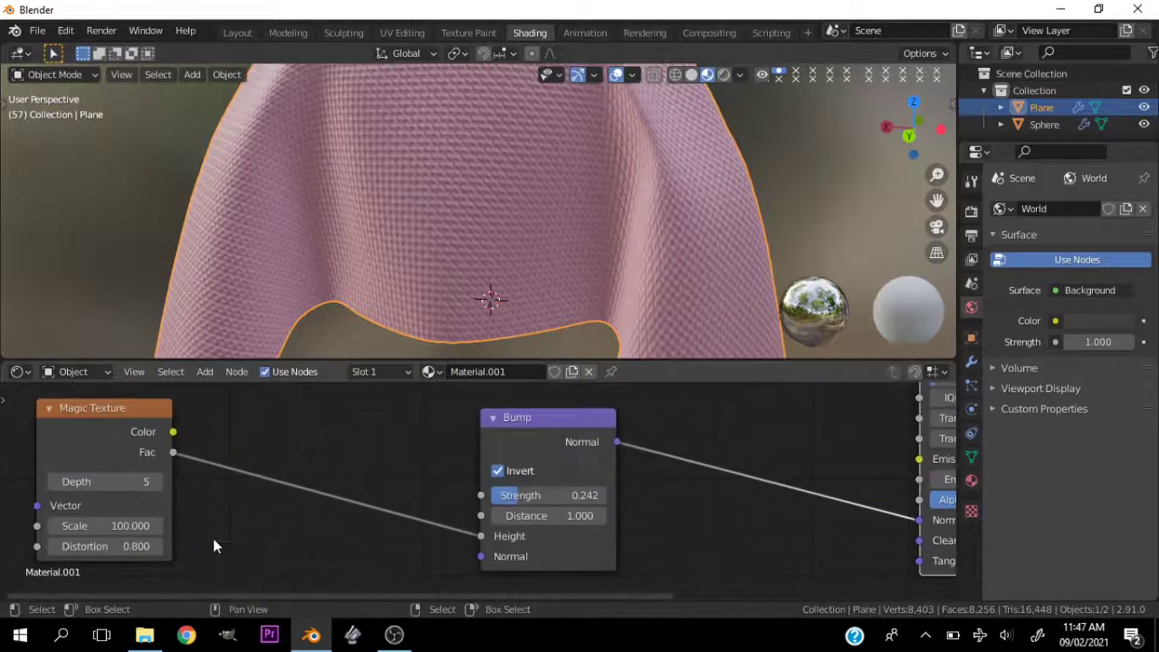
pyautogui.click(158, 546)
pyautogui.click(158, 546)
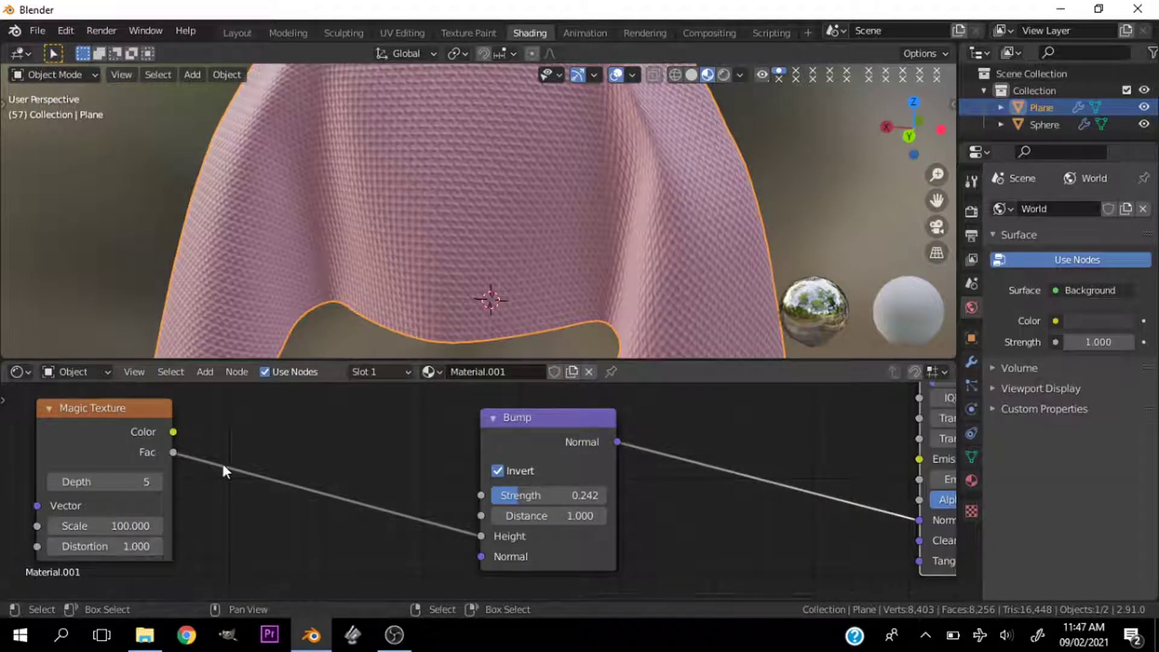
# Lower the Magic Texture's Distortion to 0.5 while viewing the weave up close.
pyautogui.scroll(2, 411, 298)
pyautogui.click(53, 546)
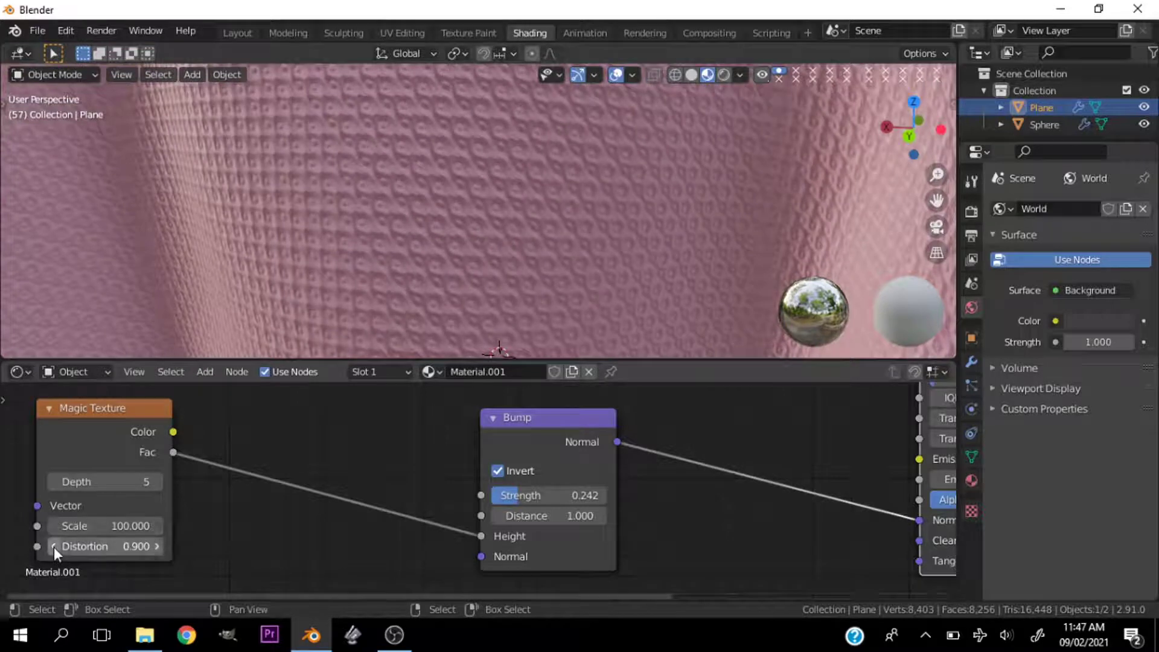
pyautogui.click(53, 546)
pyautogui.click(53, 546)
pyautogui.click(53, 546)
pyautogui.click(53, 546)
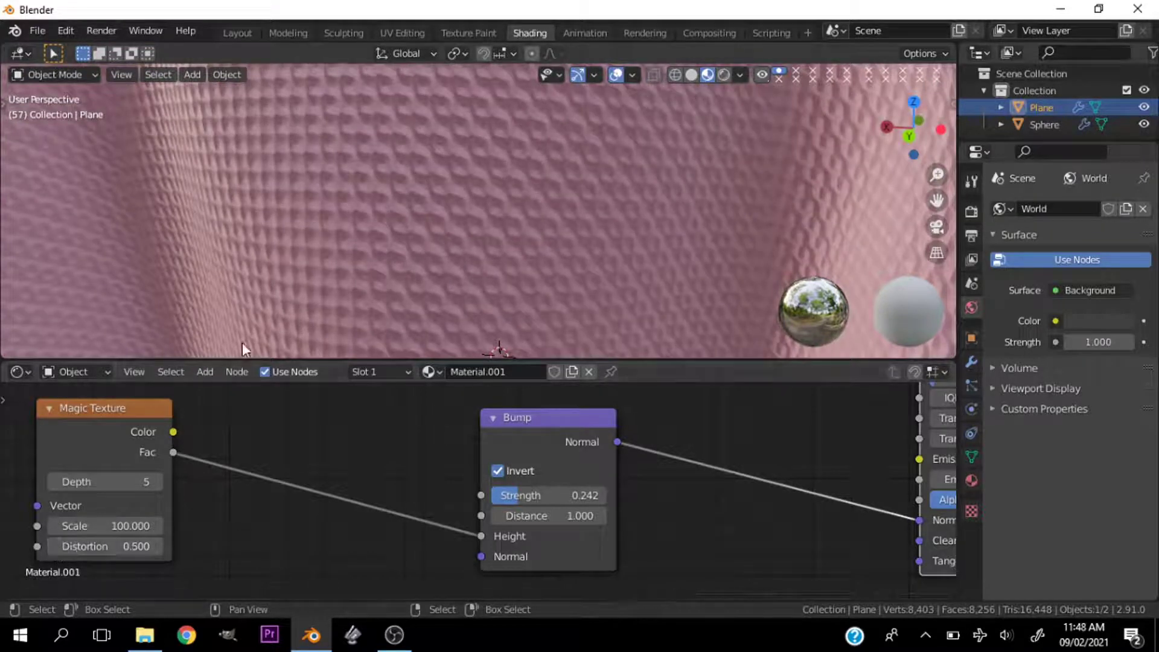
# Check the weave around the cloth and set the Magic Texture's Scale to 150.
pyautogui.scroll(-5, 361, 254)
pyautogui.moveTo(907, 132); pyautogui.dragTo(830, 142)
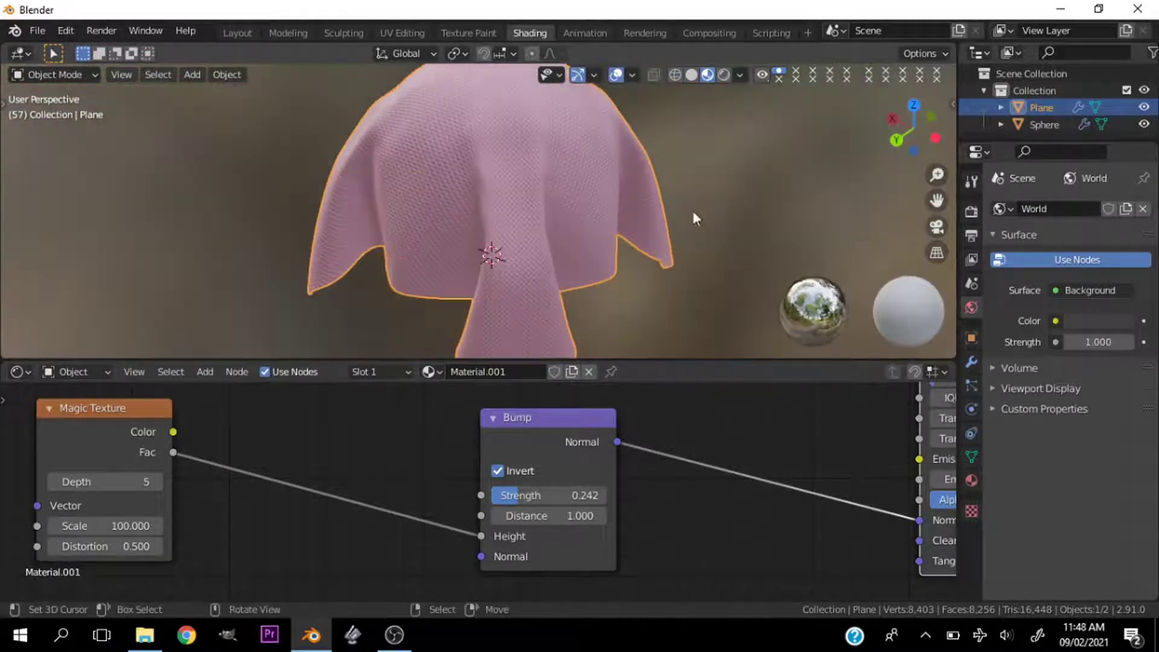
pyautogui.scroll(4, 657, 216)
pyautogui.moveTo(899, 118); pyautogui.dragTo(845, 178)
pyautogui.moveTo(537, 265); pyautogui.dragTo(536, 265, button='middle')
pyautogui.scroll(-6, 589, 238)
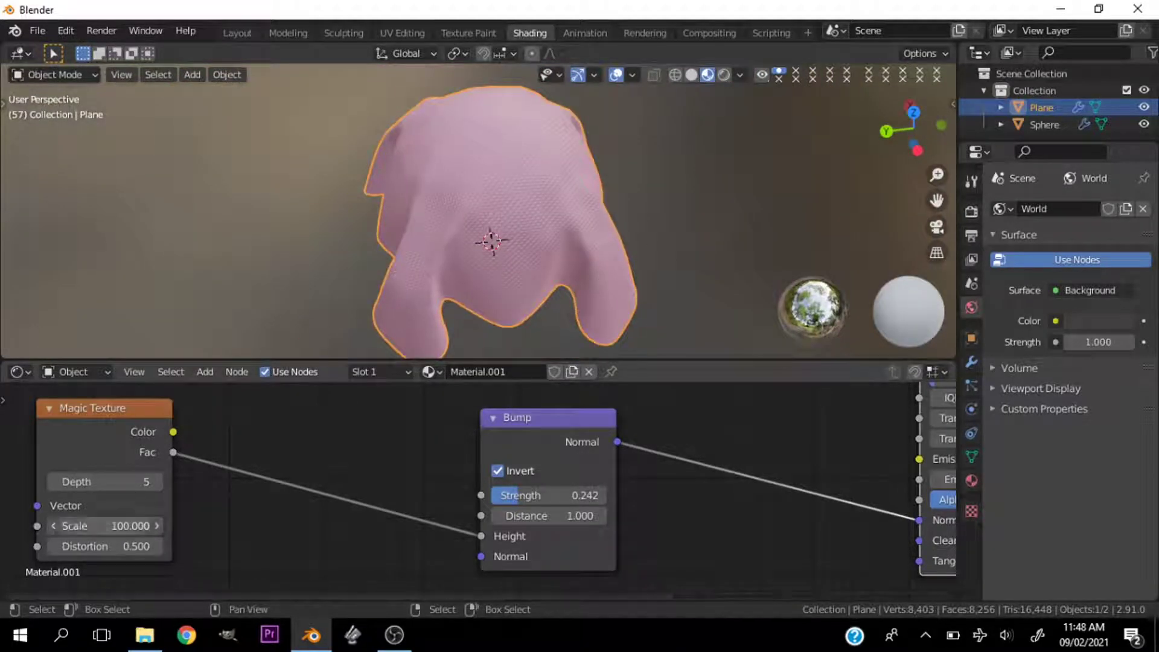
pyautogui.click(132, 526)
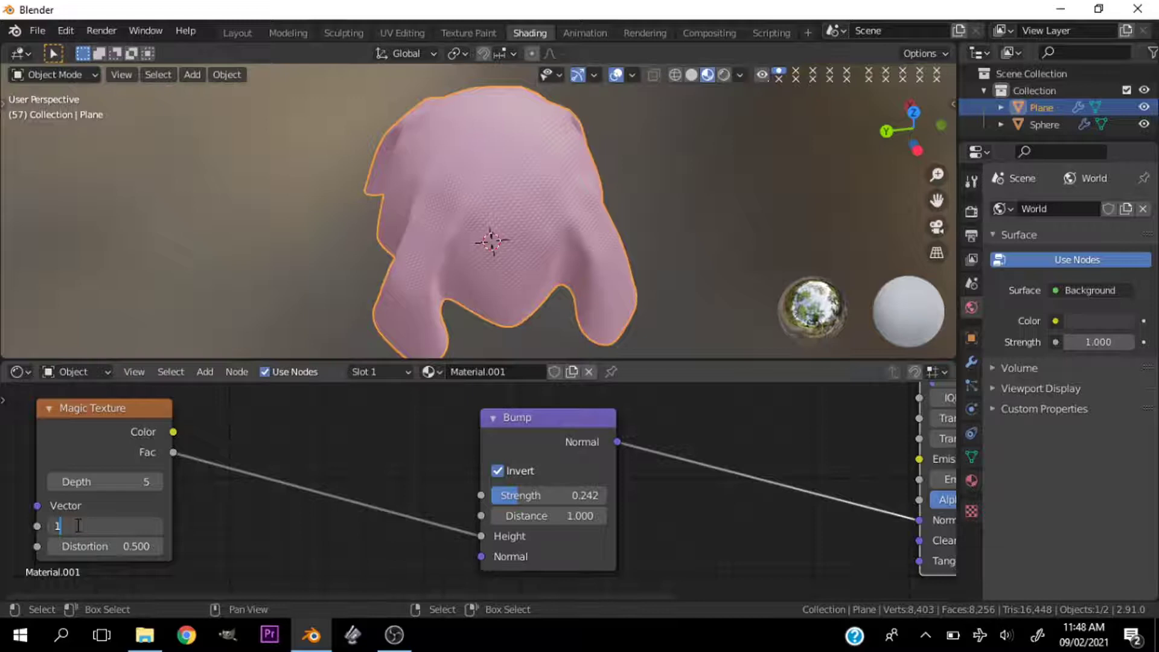
pyautogui.press('Return')
# Check the finer weave on the cloth and set the Bump node's Strength to 0.25.
pyautogui.scroll(4, 437, 242)
pyautogui.scroll(-3, 640, 183)
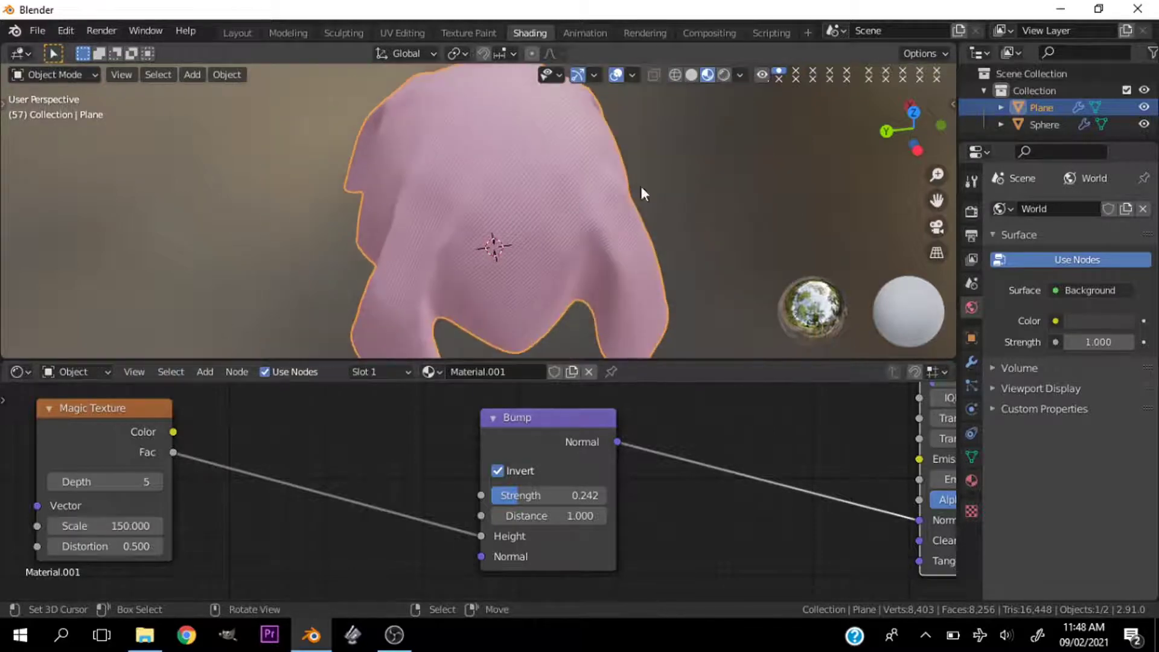
pyautogui.moveTo(930, 138); pyautogui.dragTo(915, 154)
pyautogui.scroll(2, 596, 486)
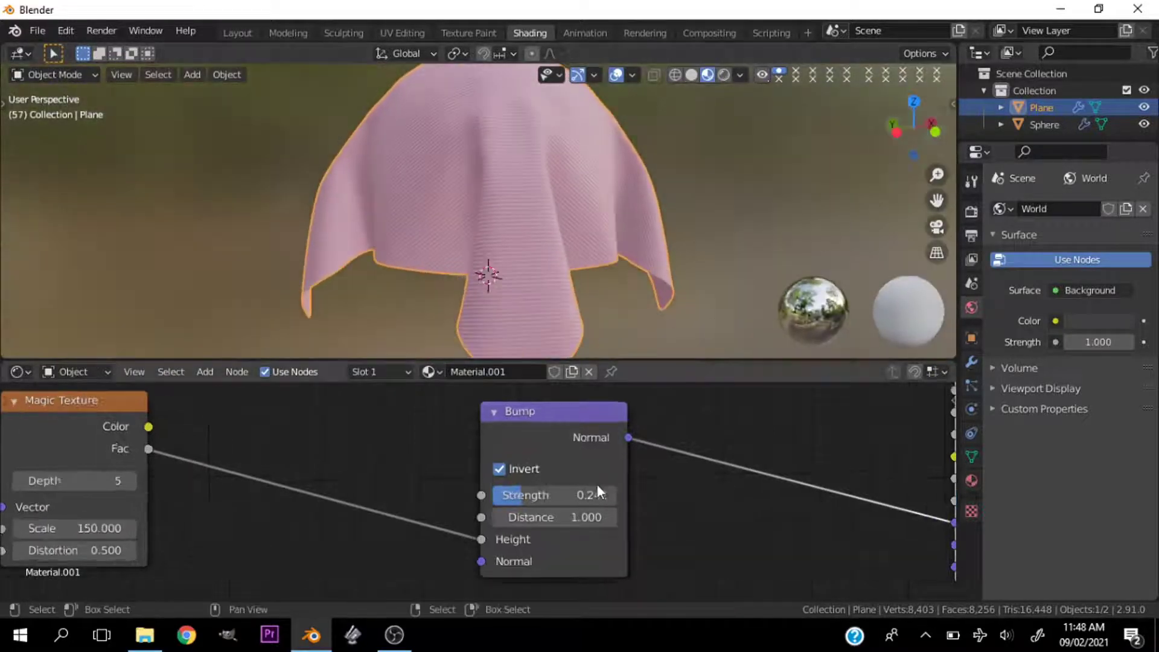
pyautogui.click(591, 494)
pyautogui.press('BackSpace')
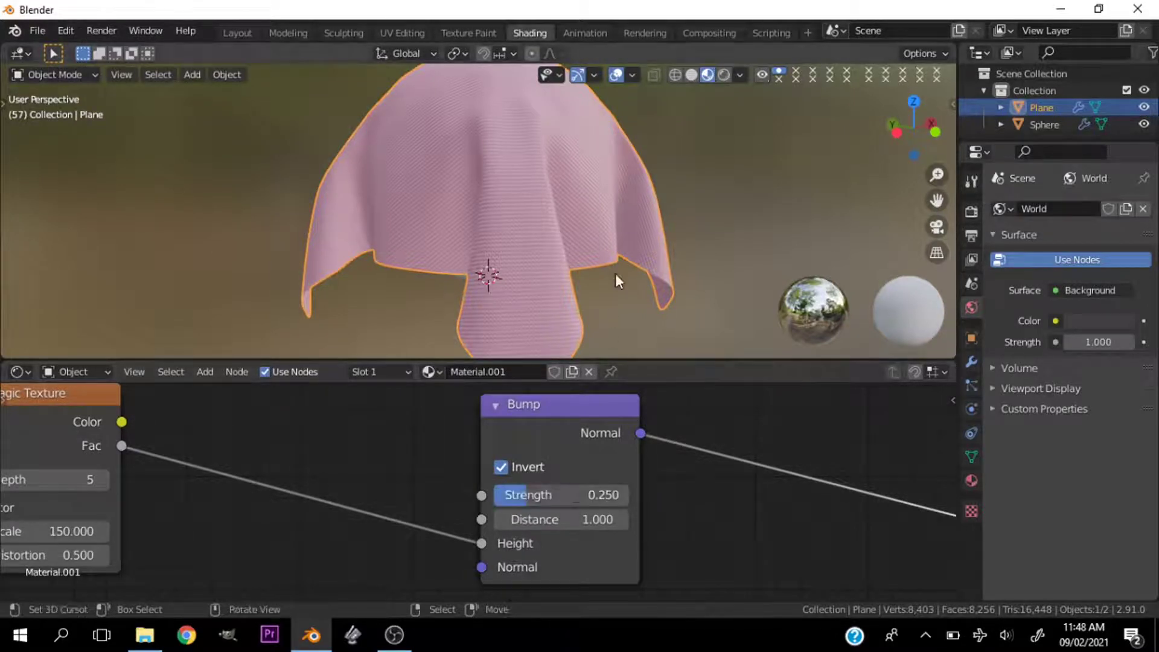
# Examine the finished pink fabric on the draped cloth from different sides and distances.
pyautogui.scroll(2, 597, 253)
pyautogui.scroll(-5, 588, 238)
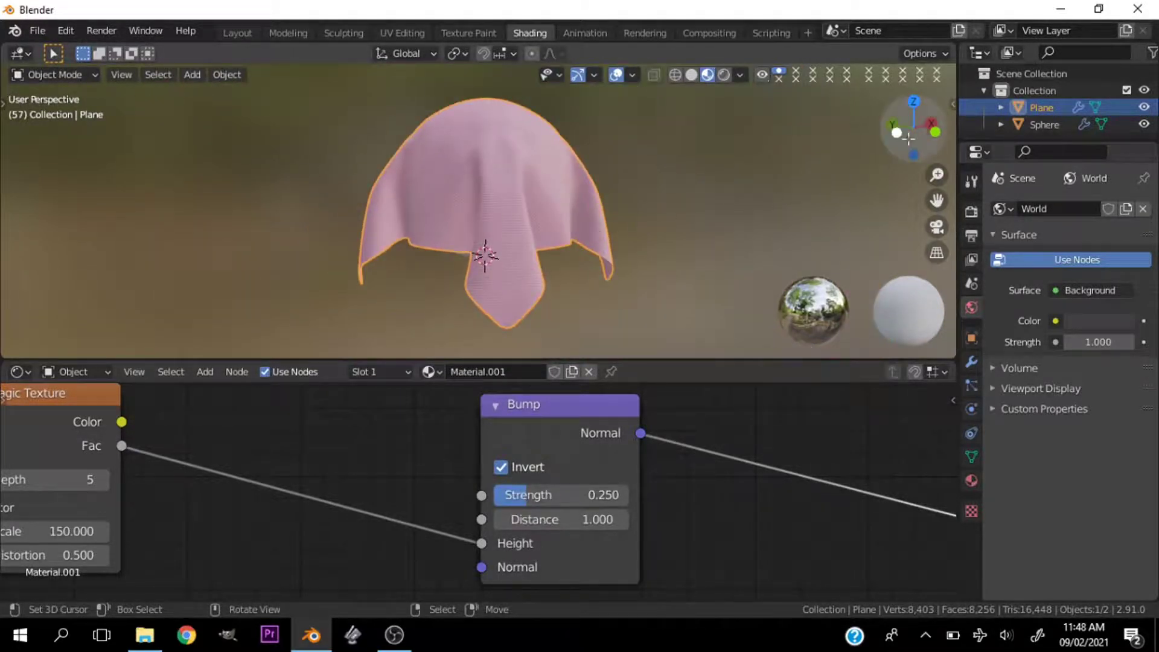
pyautogui.moveTo(908, 139); pyautogui.dragTo(977, 209)
pyautogui.scroll(4, 527, 158)
pyautogui.scroll(-5, 734, 223)
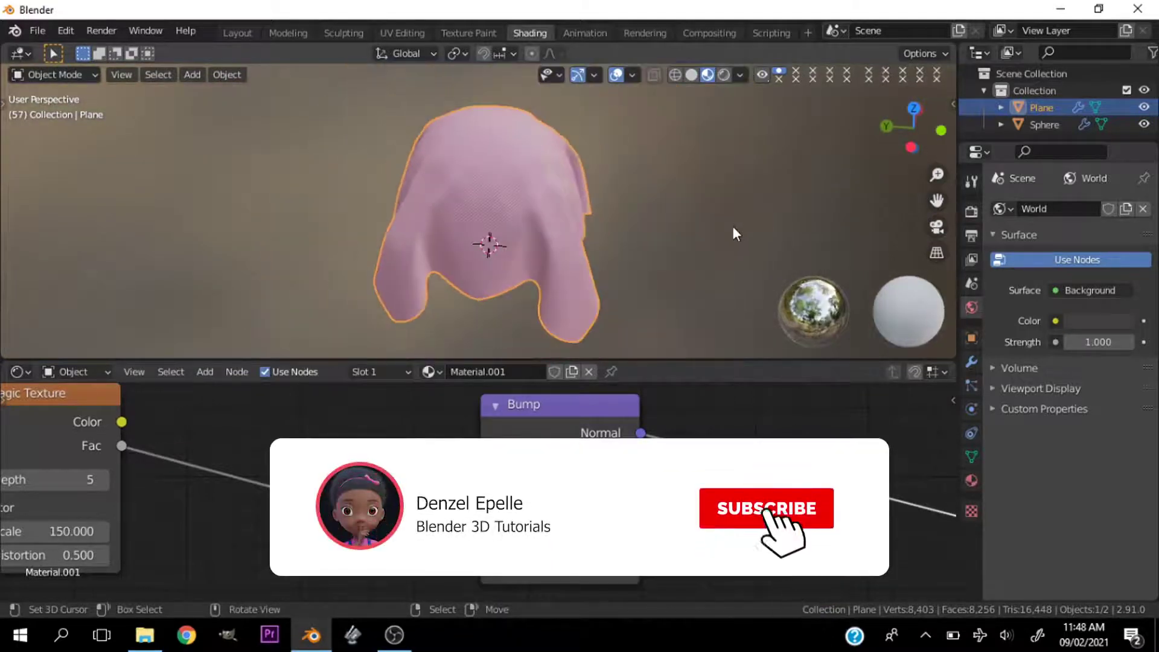